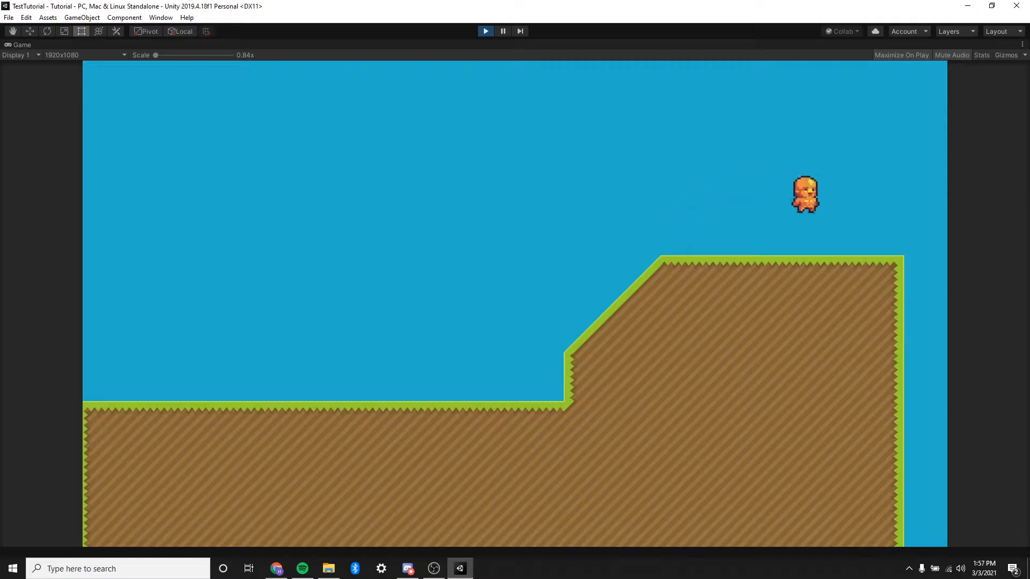
# Play-test the finished platformer by running and jumping the character back and forth across the grass terrain.
pyautogui.press('space')
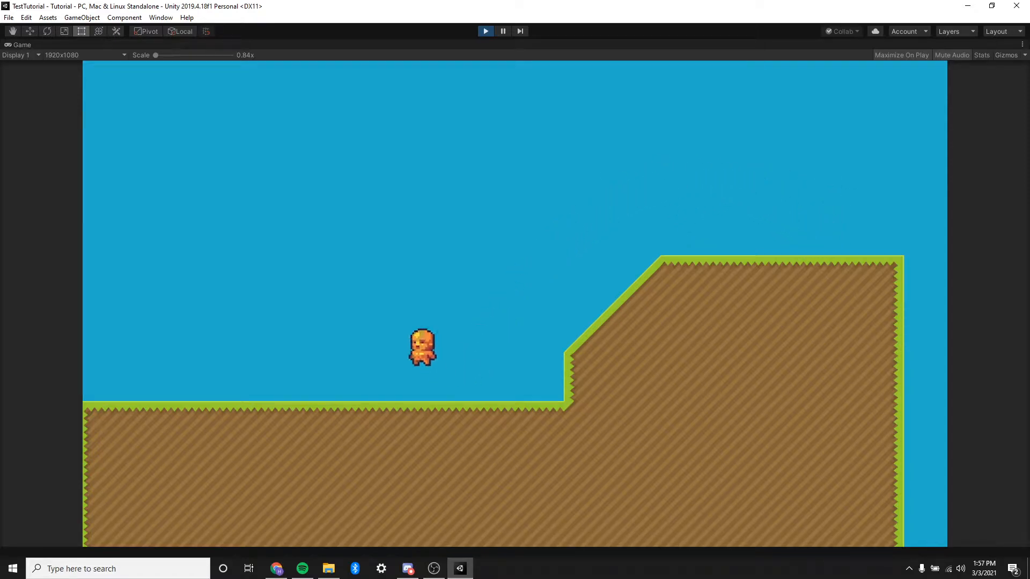
pyautogui.press('d')
pyautogui.press('space')
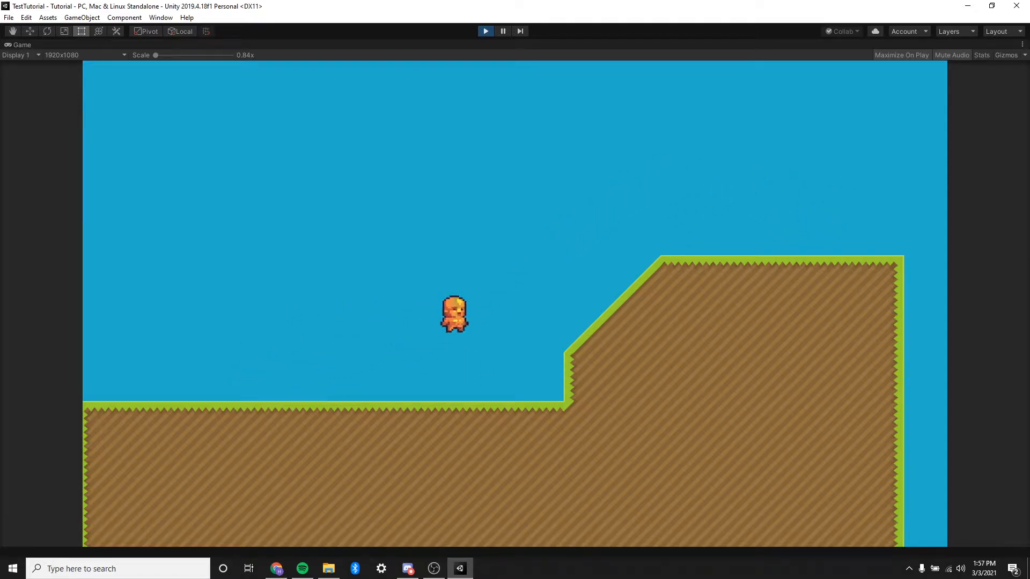
pyautogui.press('space')
pyautogui.press('a')
pyautogui.press('space')
pyautogui.press('space')
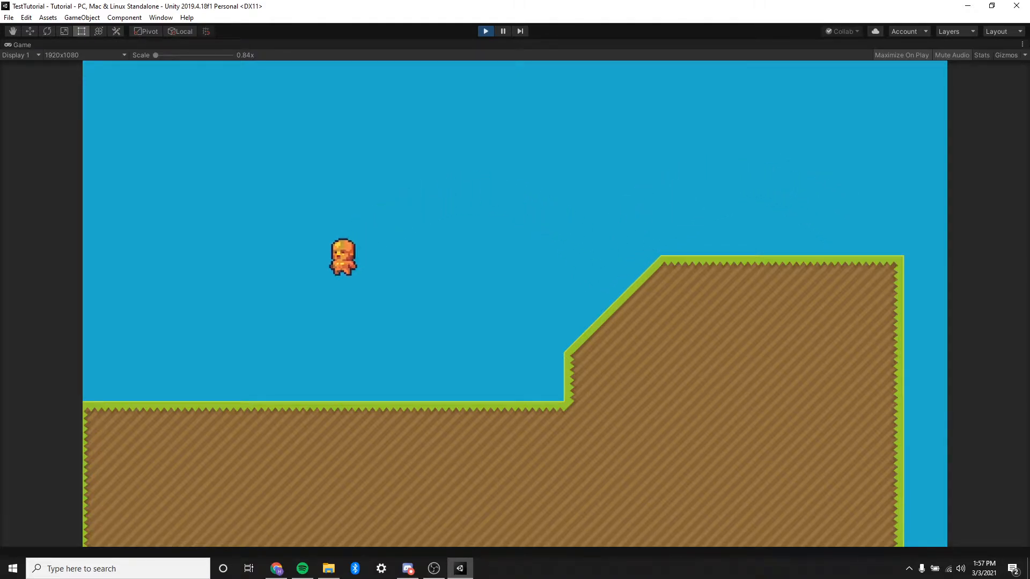
pyautogui.press('space')
pyautogui.press('d')
pyautogui.press('space')
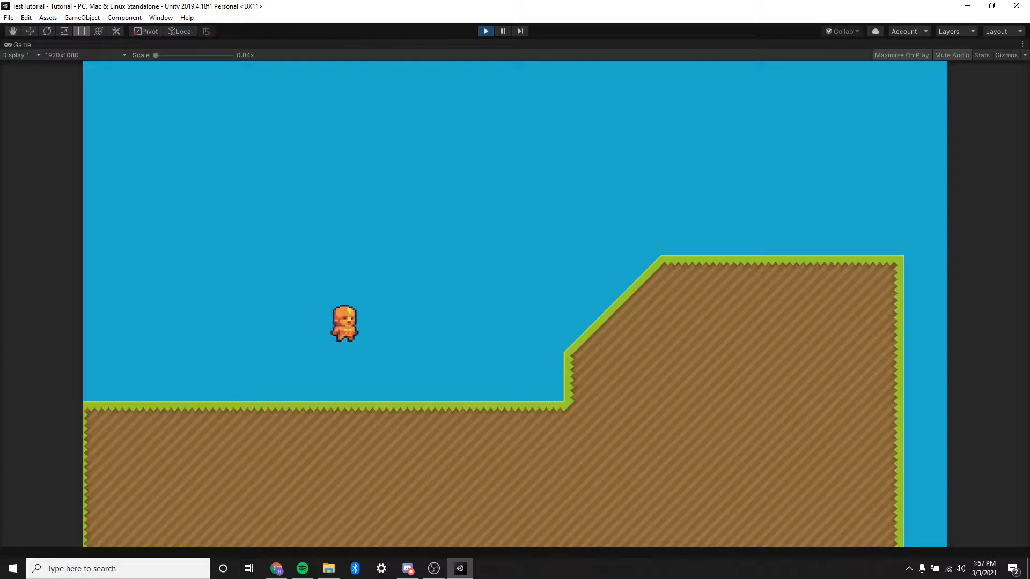
pyautogui.press('space')
pyautogui.press('space')
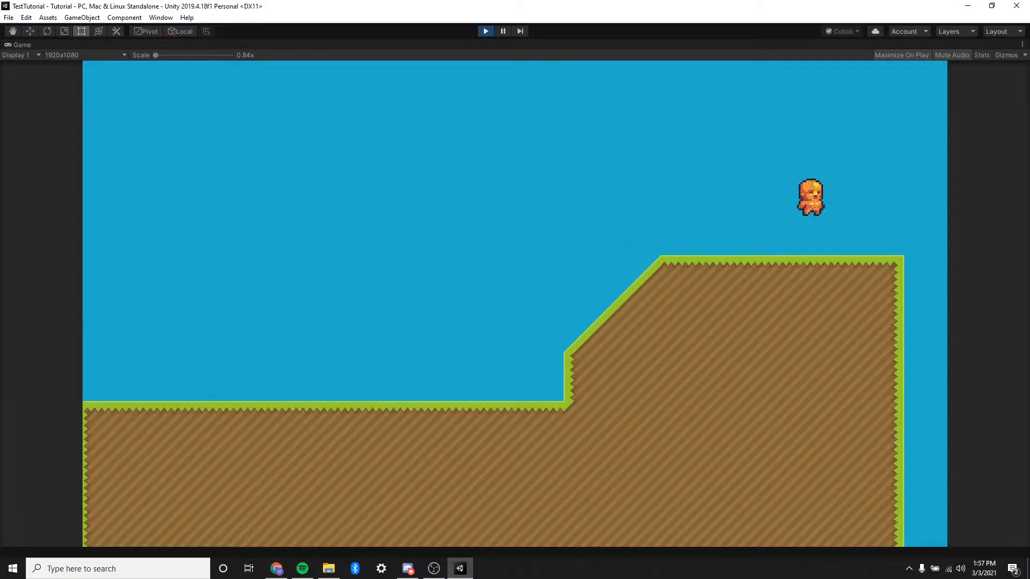
pyautogui.press('a')
pyautogui.press('space')
pyautogui.press('space')
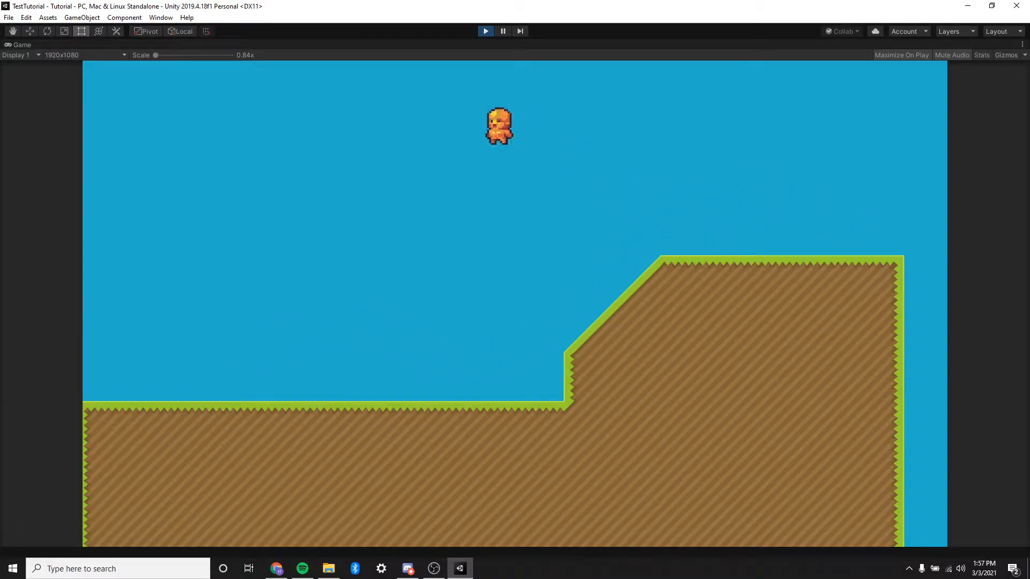
pyautogui.press('space')
pyautogui.press('d')
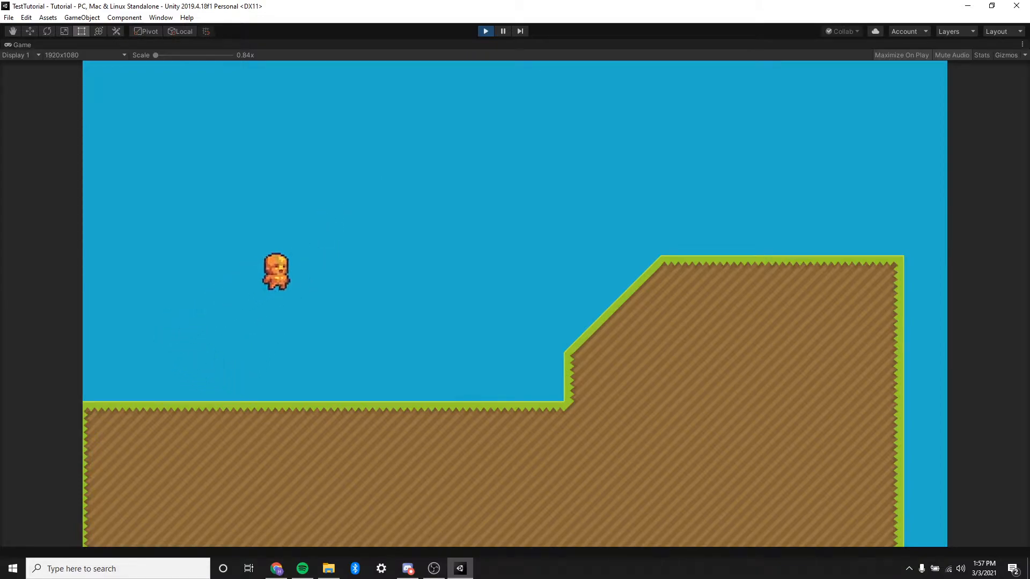
pyautogui.press('space')
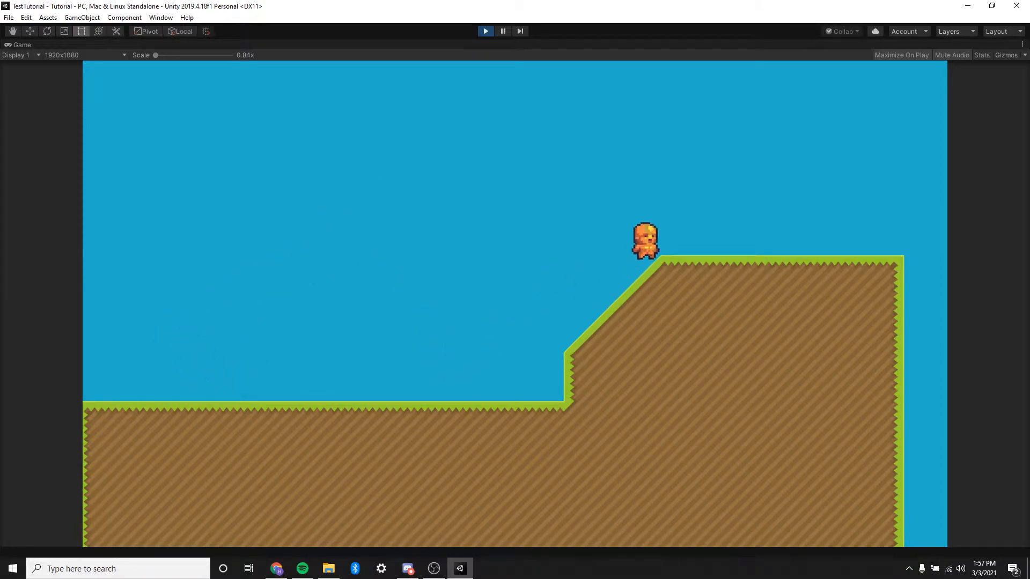
pyautogui.press('a')
pyautogui.press('space')
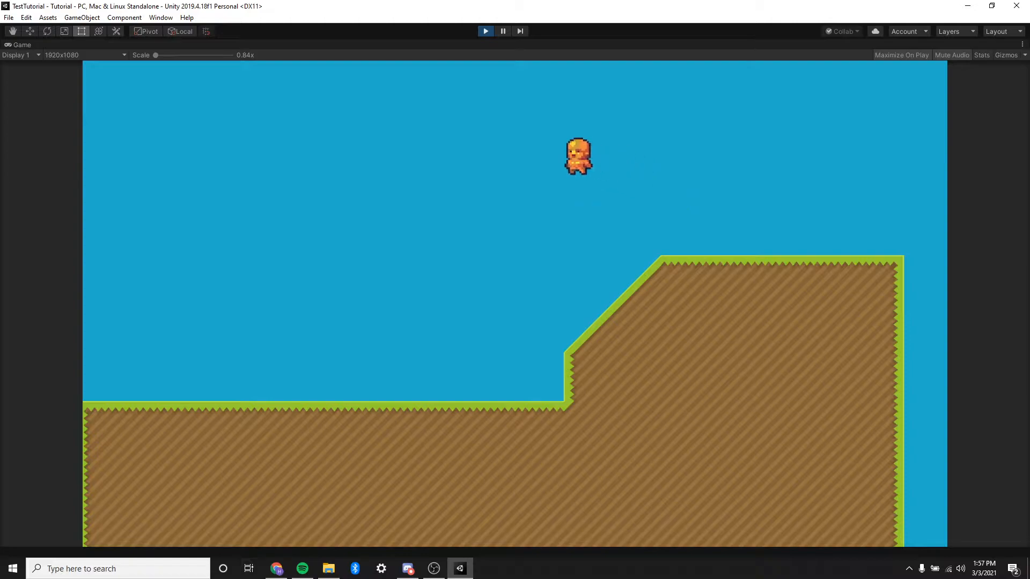
pyautogui.press('d')
pyautogui.press('space')
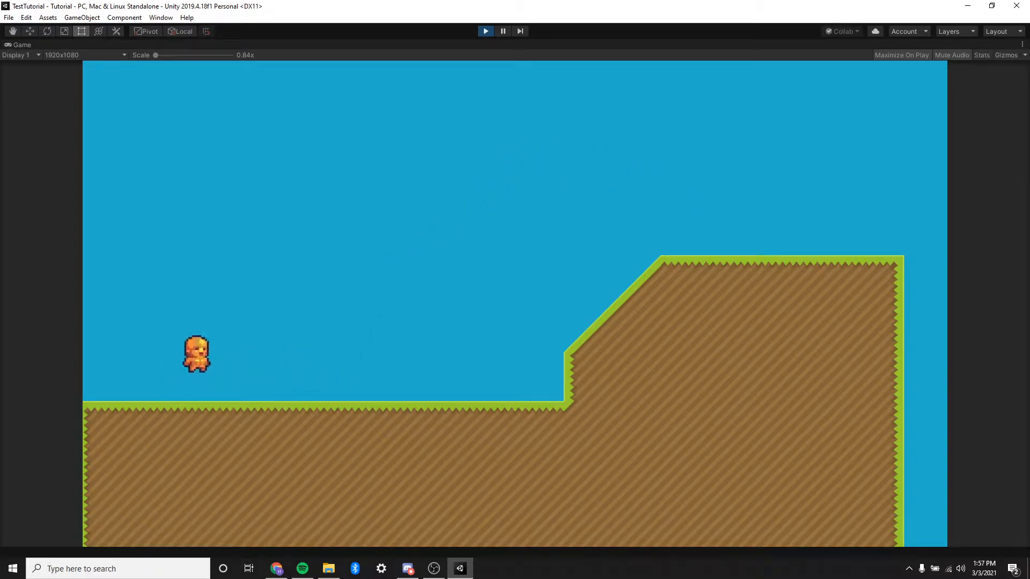
pyautogui.press('space')
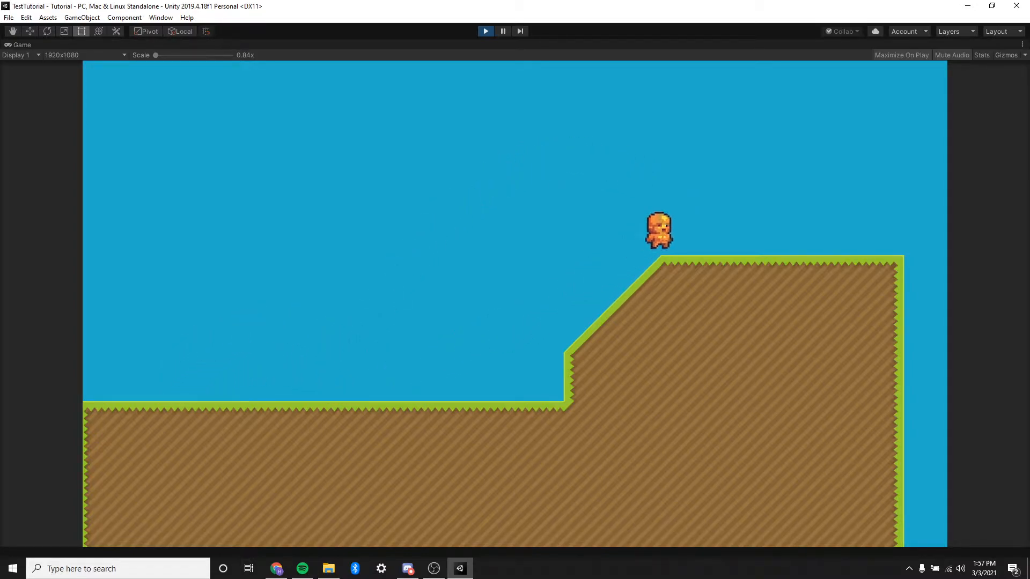
pyautogui.press('a')
pyautogui.press('space')
pyautogui.press('space')
pyautogui.press('space')
pyautogui.press('d')
pyautogui.press('space')
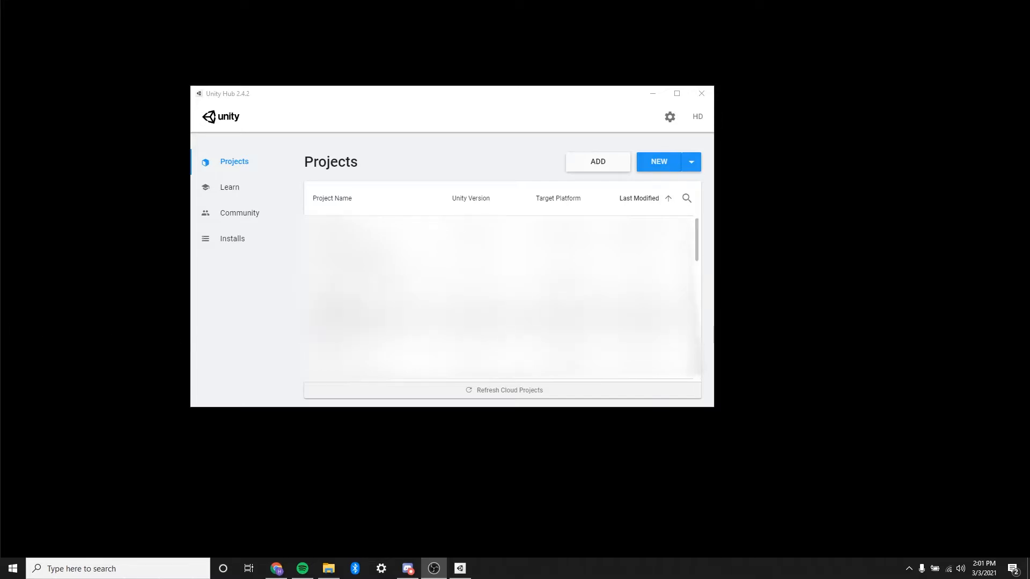
# Create a new Unity project named 2D_Platformer from the 2D template.
pyautogui.click(659, 164)
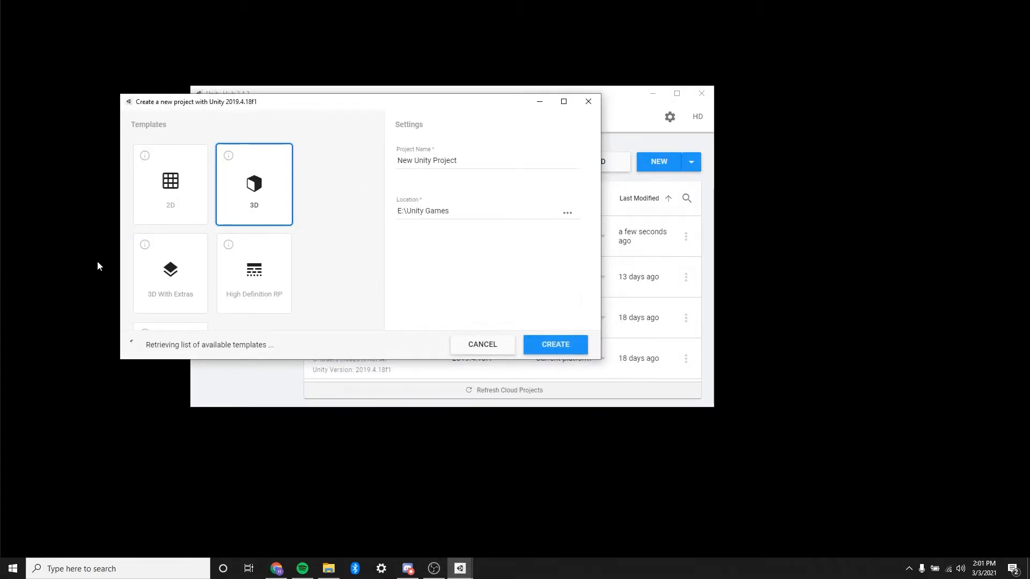
pyautogui.click(172, 215)
pyautogui.moveTo(490, 162); pyautogui.dragTo(370, 168)
pyautogui.write('@D_Plat')
pyautogui.press('BackSpace')
pyautogui.press('BackSpace')
pyautogui.press('BackSpace')
pyautogui.press('BackSpace')
pyautogui.press('BackSpace')
pyautogui.press('BackSpace')
pyautogui.press('BackSpace')
pyautogui.write('2D_')
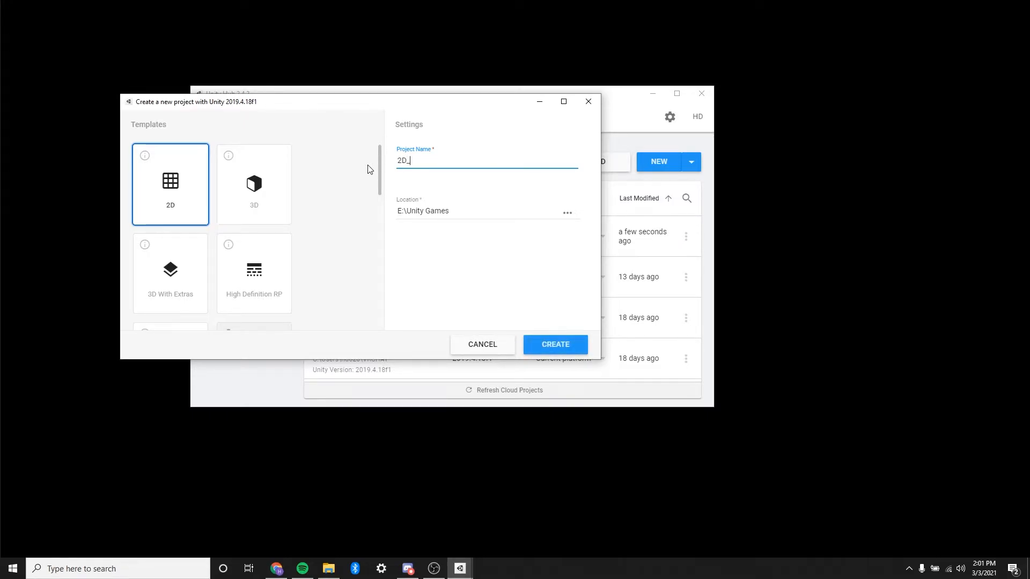
pyautogui.write('Platformer')
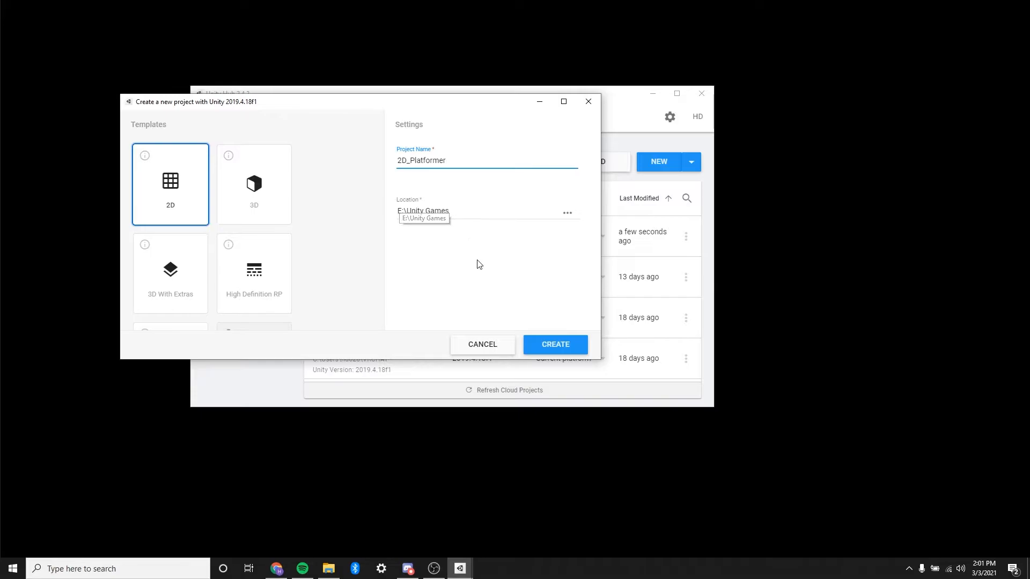
pyautogui.click(553, 349)
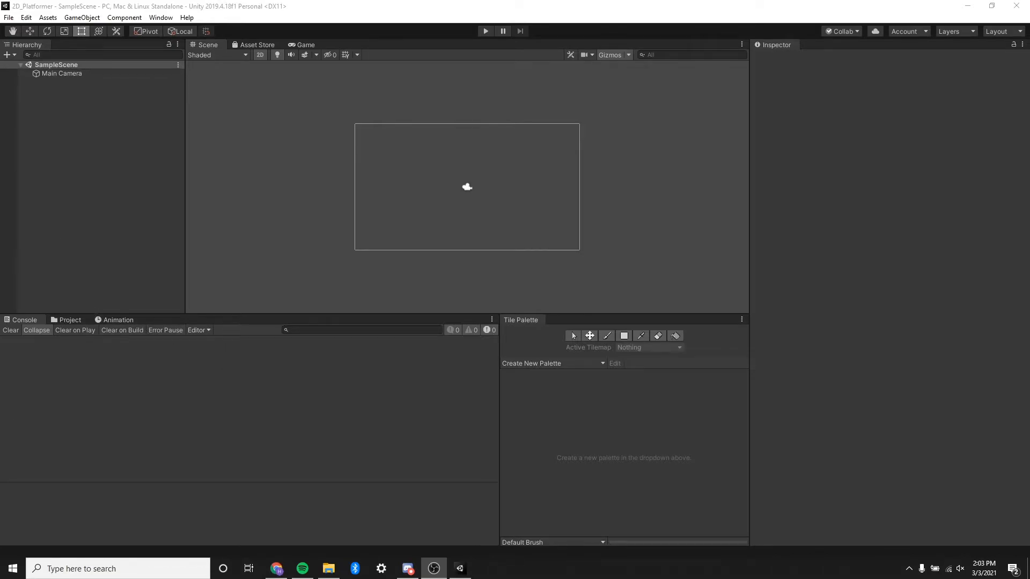
# Add a 2D Tilemap to SampleScene and select the Tilemap object nested under its Grid.
pyautogui.rightClick(78, 159)
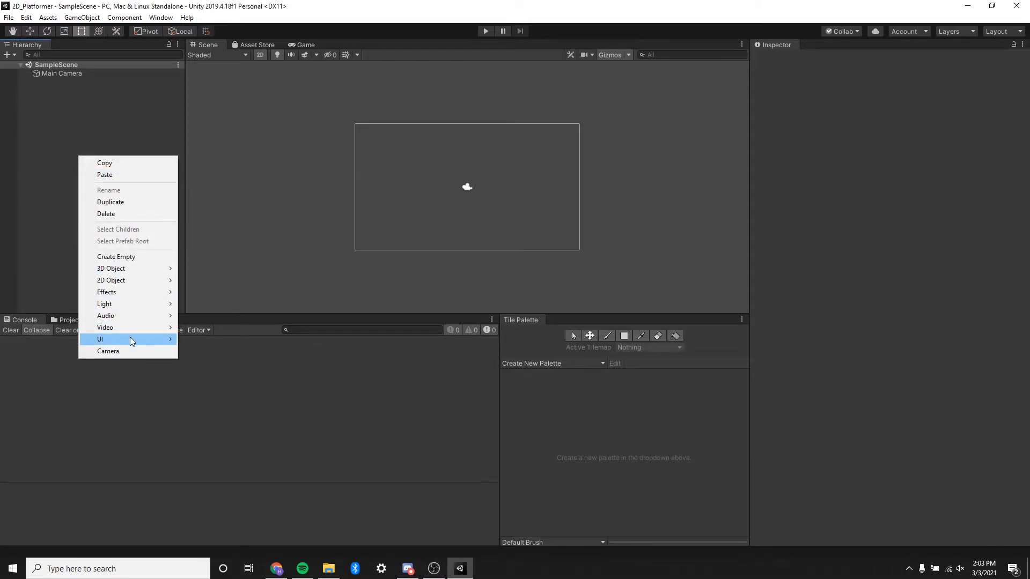
pyautogui.moveTo(140, 281)
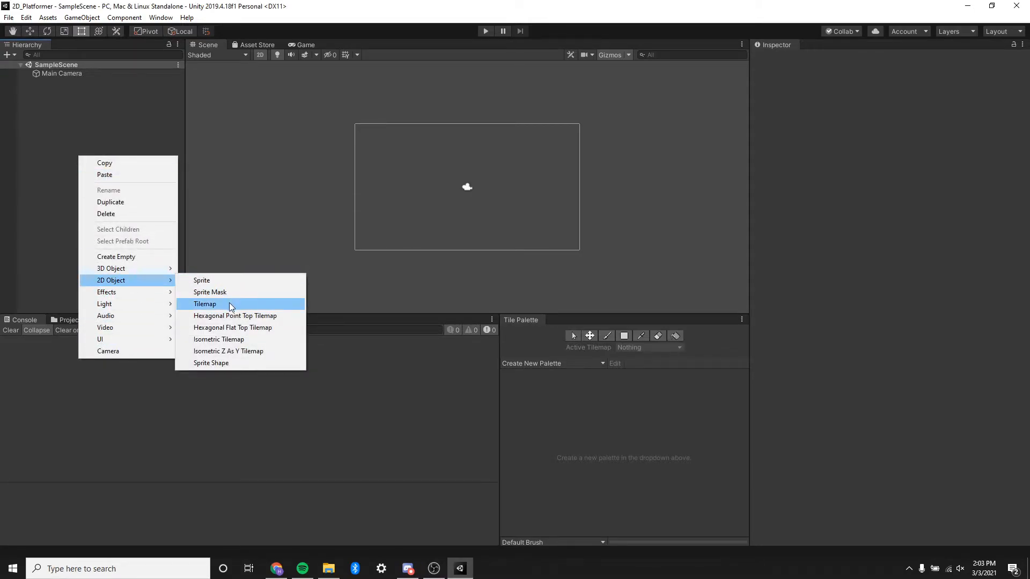
pyautogui.click(229, 305)
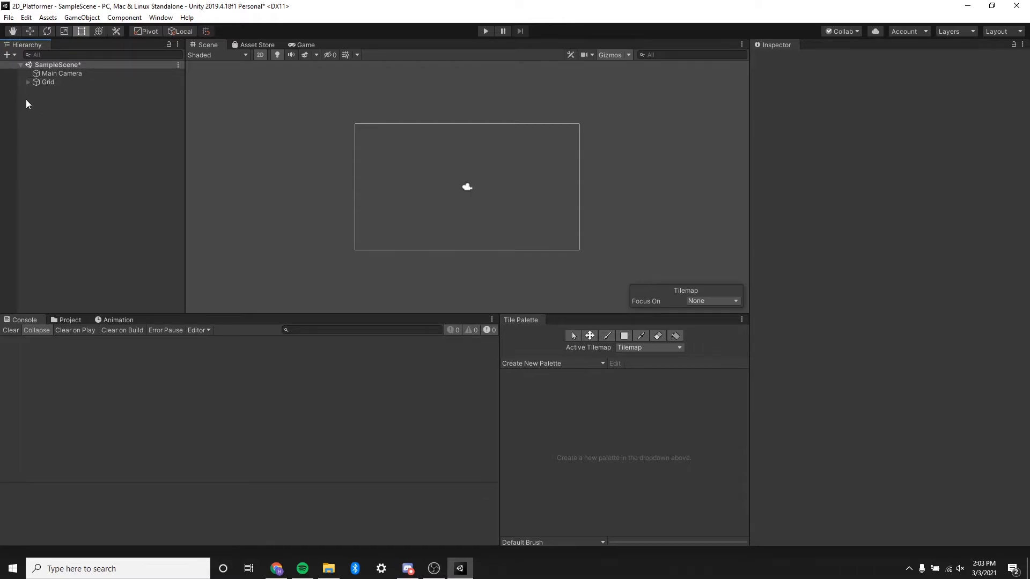
pyautogui.click(45, 82)
pyautogui.click(28, 82)
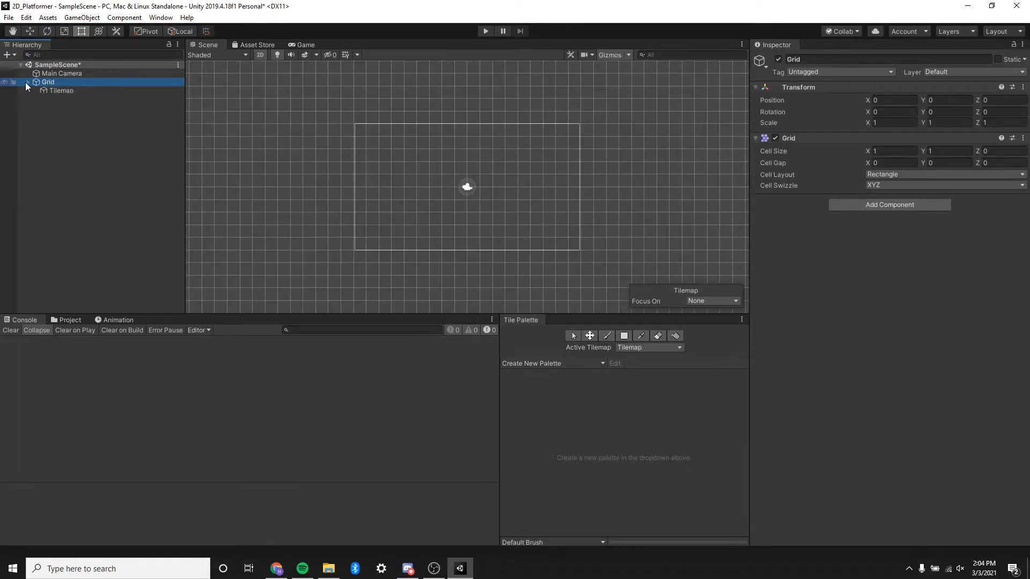
pyautogui.click(53, 91)
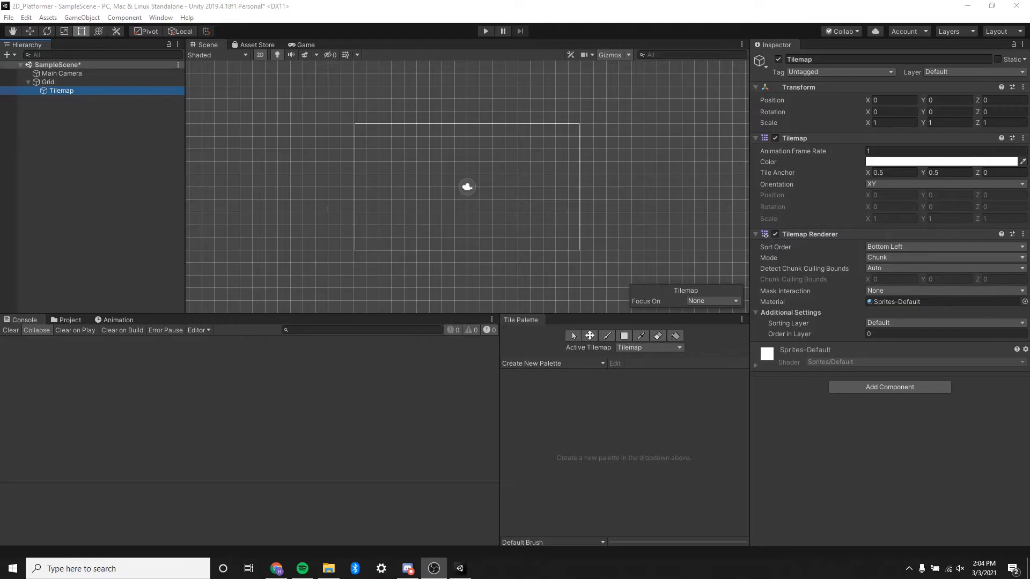
pyautogui.click(162, 19)
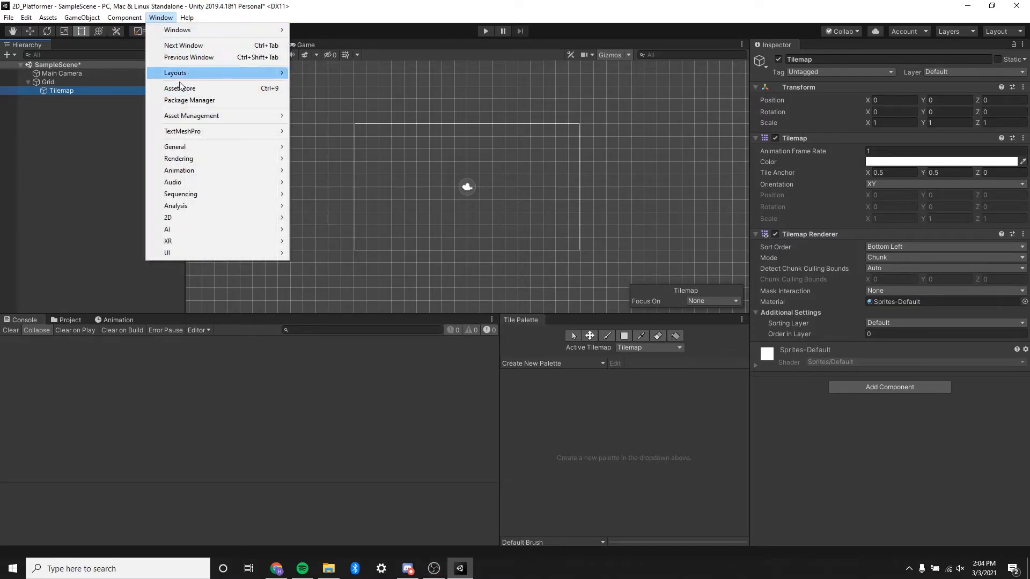
pyautogui.moveTo(207, 219)
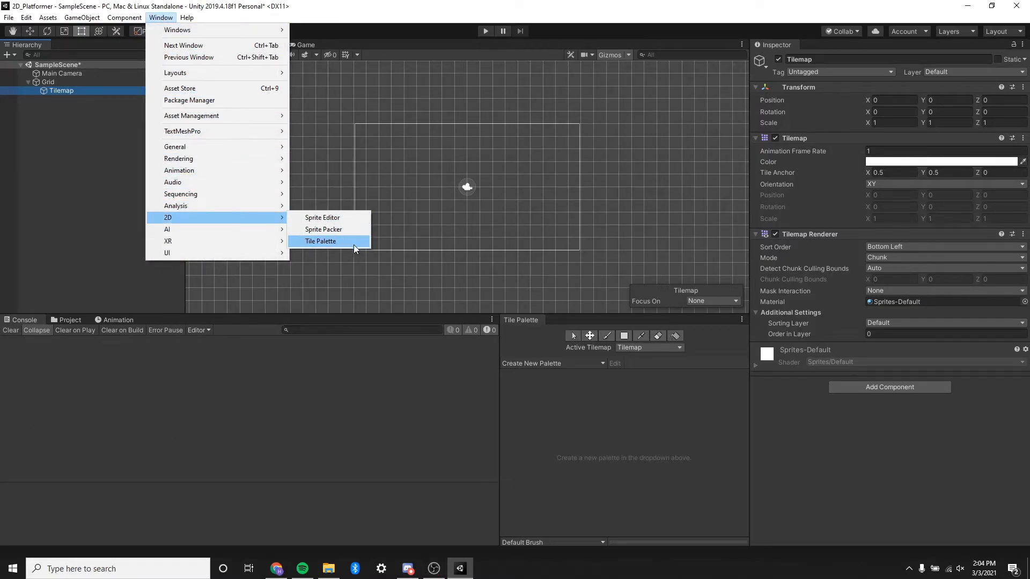
pyautogui.click(272, 384)
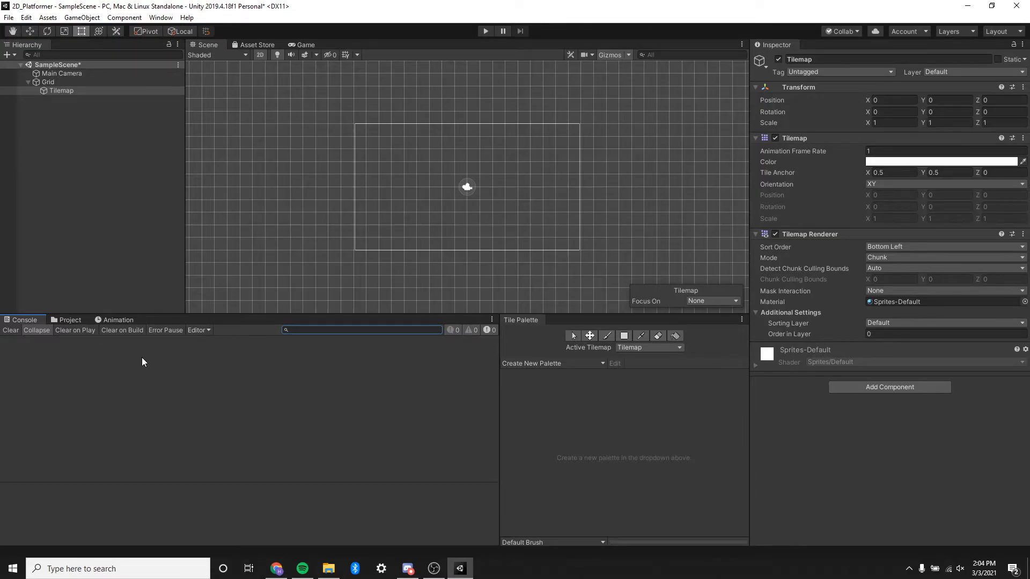
# Import the Sprites folder from the desktop into the project's Assets folder.
pyautogui.moveTo(422, 7); pyautogui.dragTo(838, 39)
pyautogui.moveTo(223, 129); pyautogui.dragTo(437, 269)
pyautogui.click(476, 351)
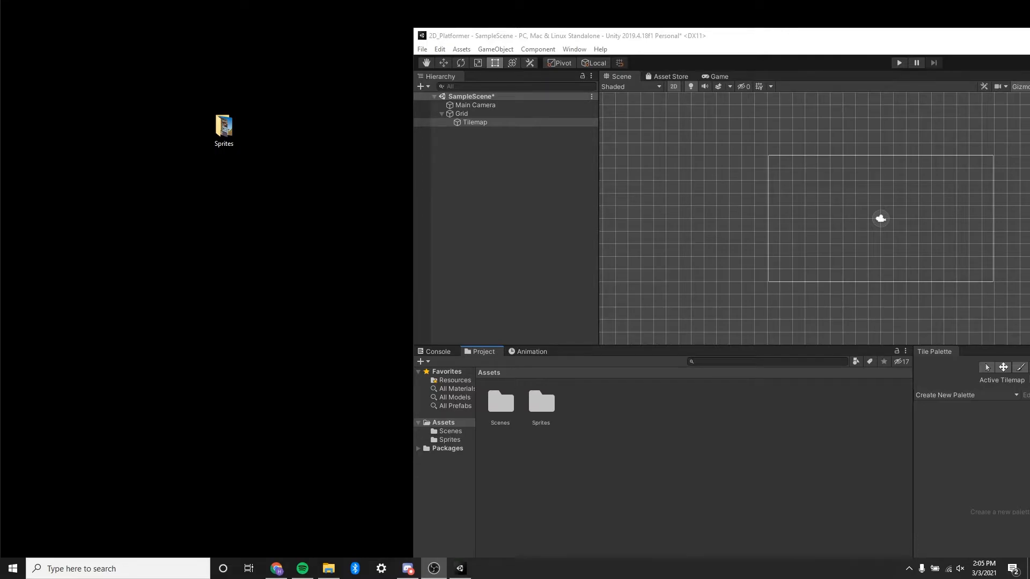
pyautogui.doubleClick(602, 36)
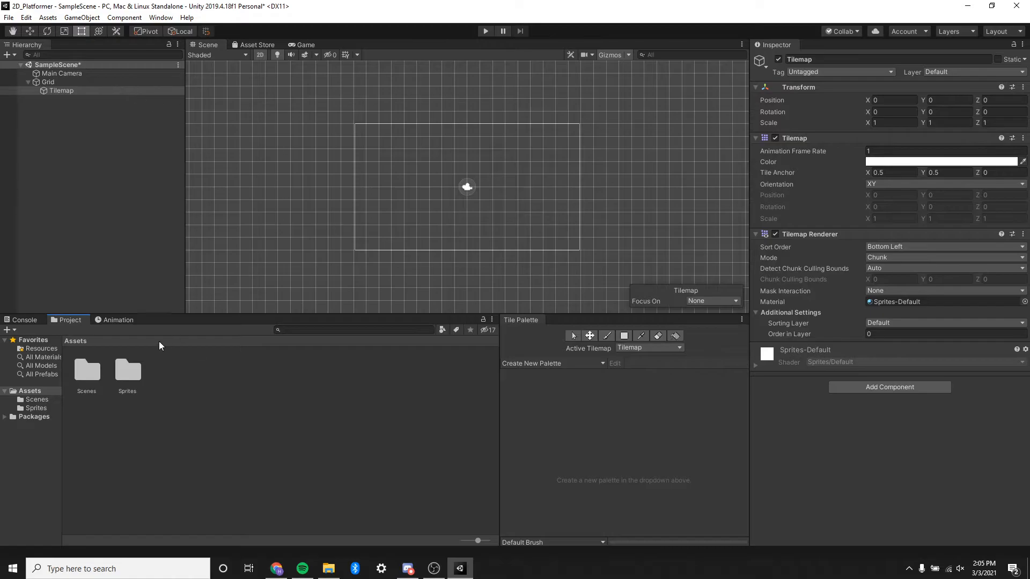
# Select all the Grass_Tile sprites in the Sprites folder and try to add them to the tile palette.
pyautogui.doubleClick(126, 367)
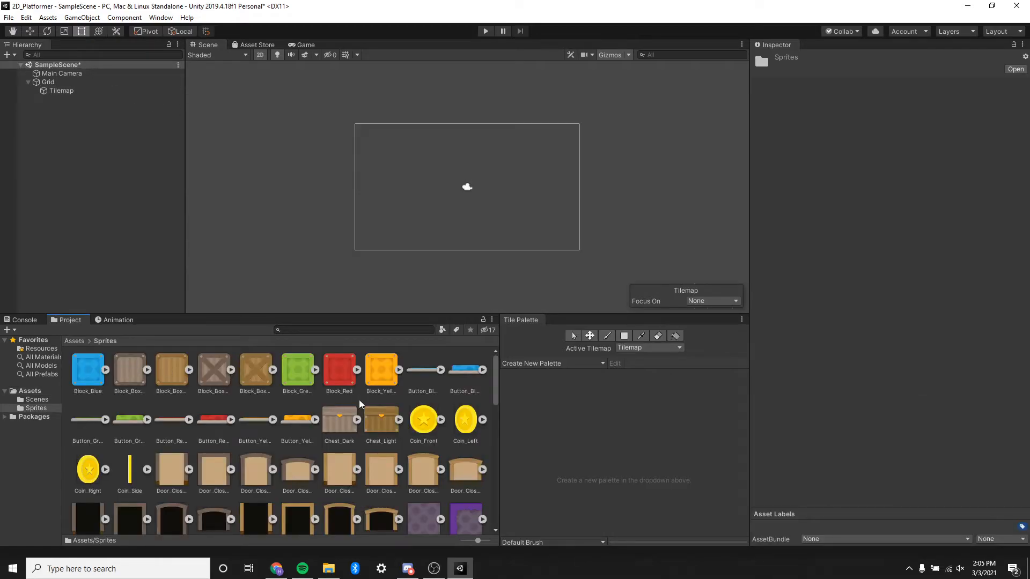
pyautogui.scroll(-5, 386, 392)
pyautogui.scroll(-1, 327, 421)
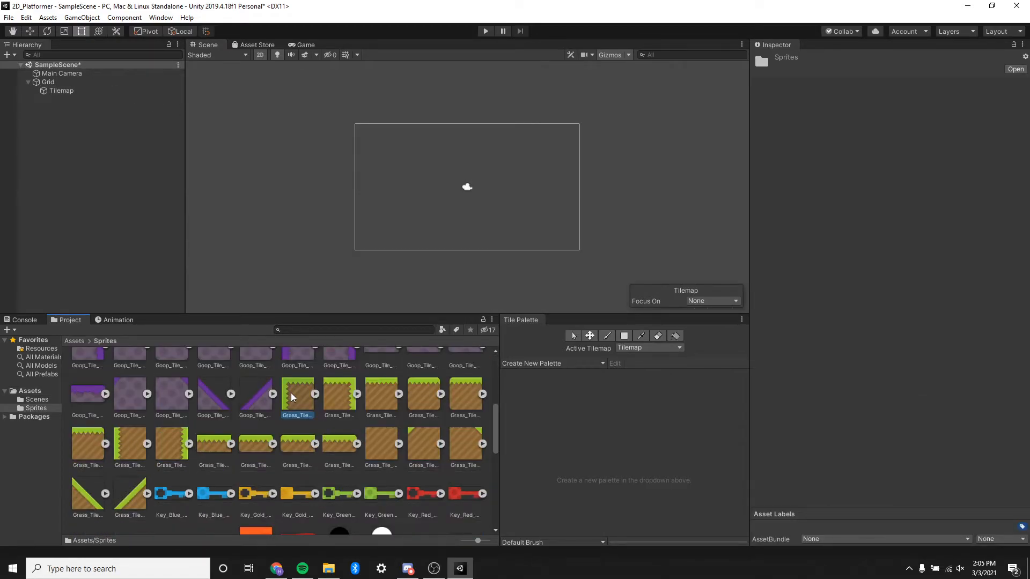
pyautogui.keyDown('shift'); pyautogui.click(136, 494); pyautogui.keyUp('shift')
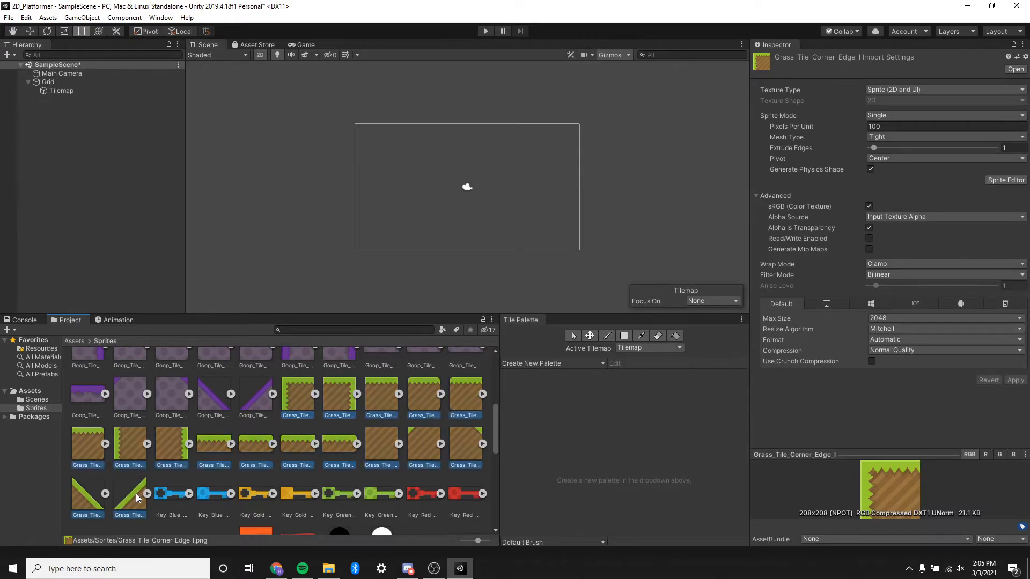
pyautogui.moveTo(297, 401); pyautogui.dragTo(569, 412)
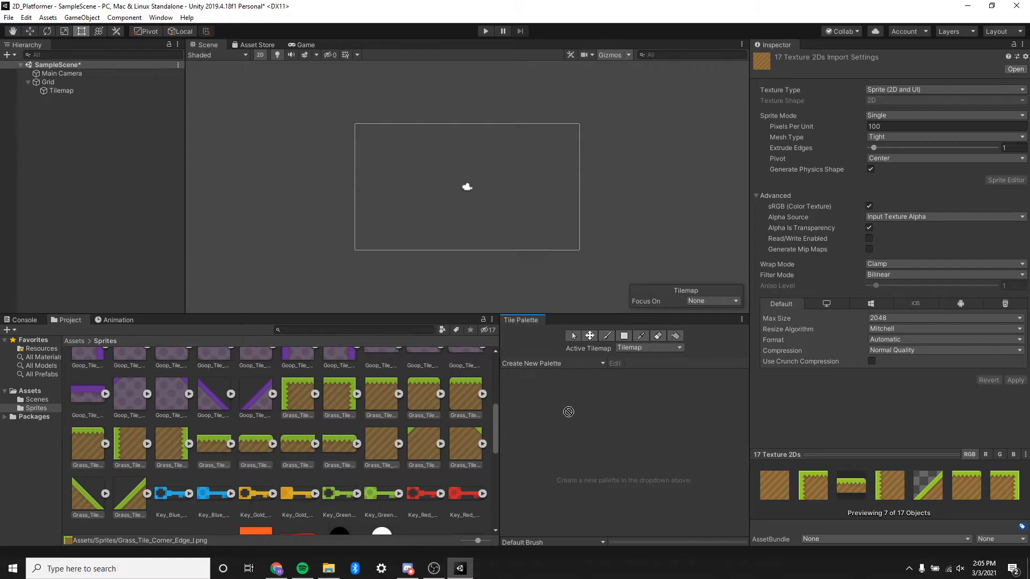
# Create a rectangular tile palette named New Palette with automatic cell size and store it in the Assets folder.
pyautogui.click(580, 364)
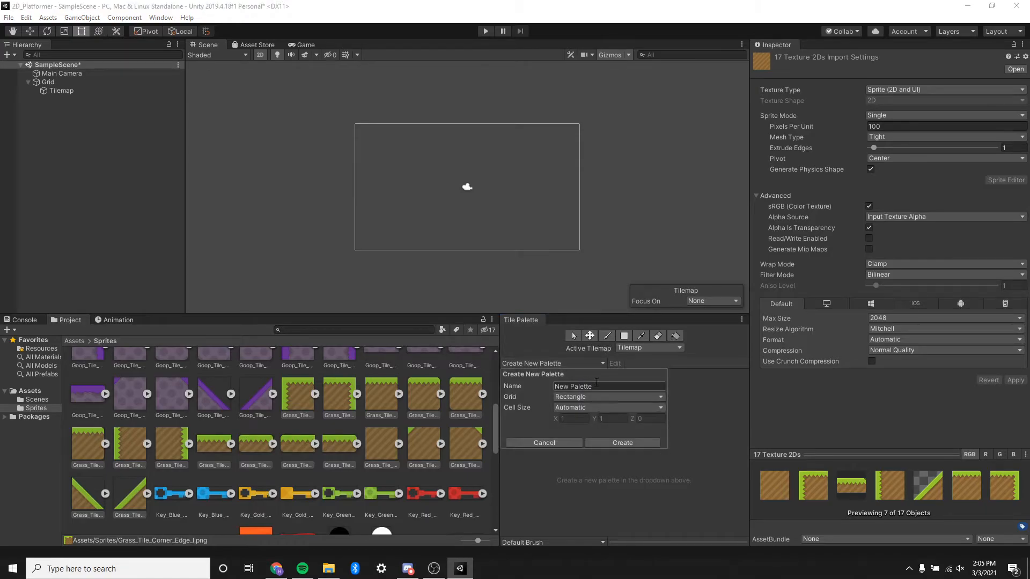
pyautogui.click(569, 386)
pyautogui.click(592, 386)
pyautogui.click(600, 442)
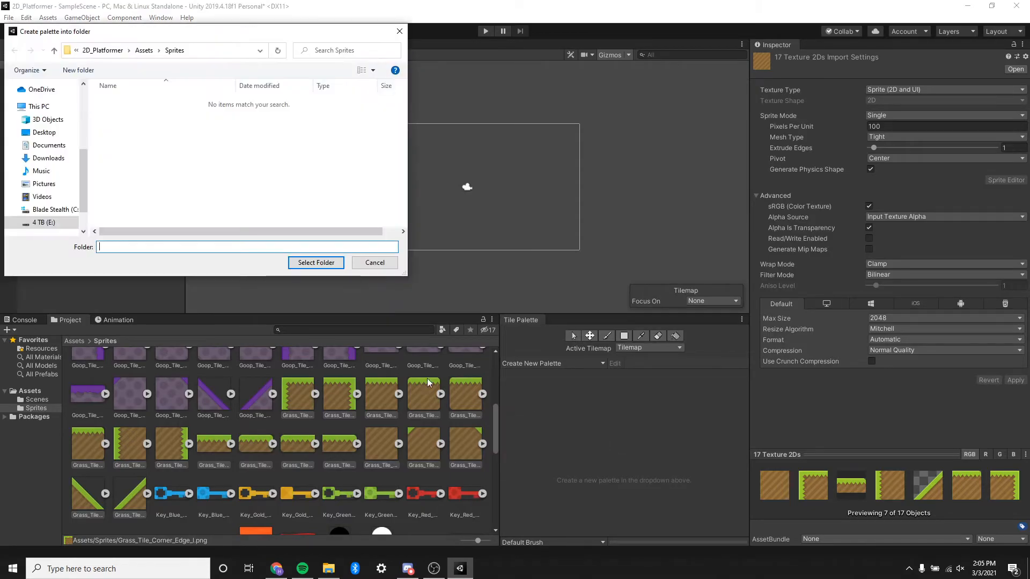
pyautogui.click(144, 50)
pyautogui.click(316, 263)
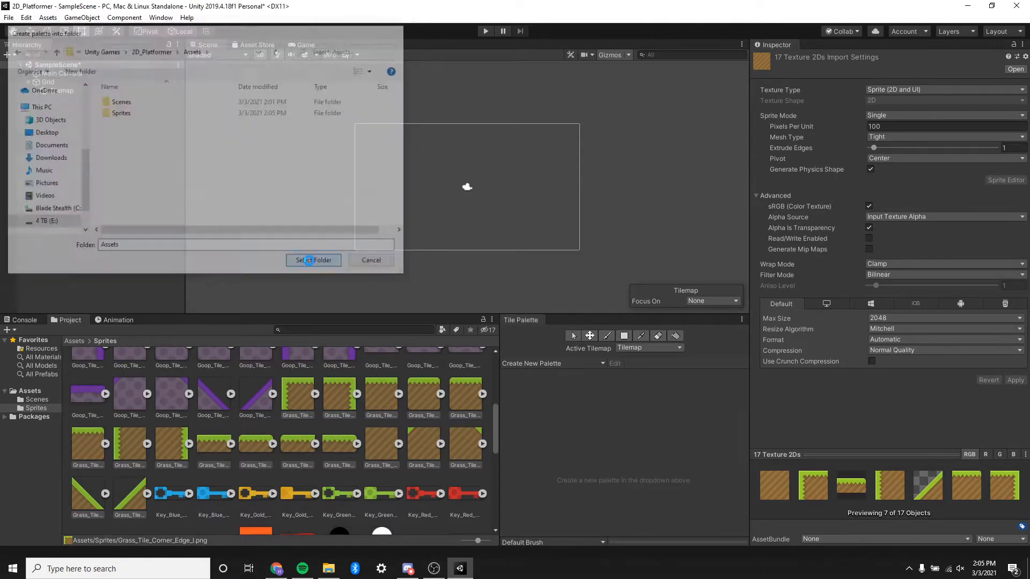
# Add the selected Grass_Tile sprites to New Palette, generating their tile assets in the Sprites folder.
pyautogui.moveTo(287, 408); pyautogui.dragTo(591, 419)
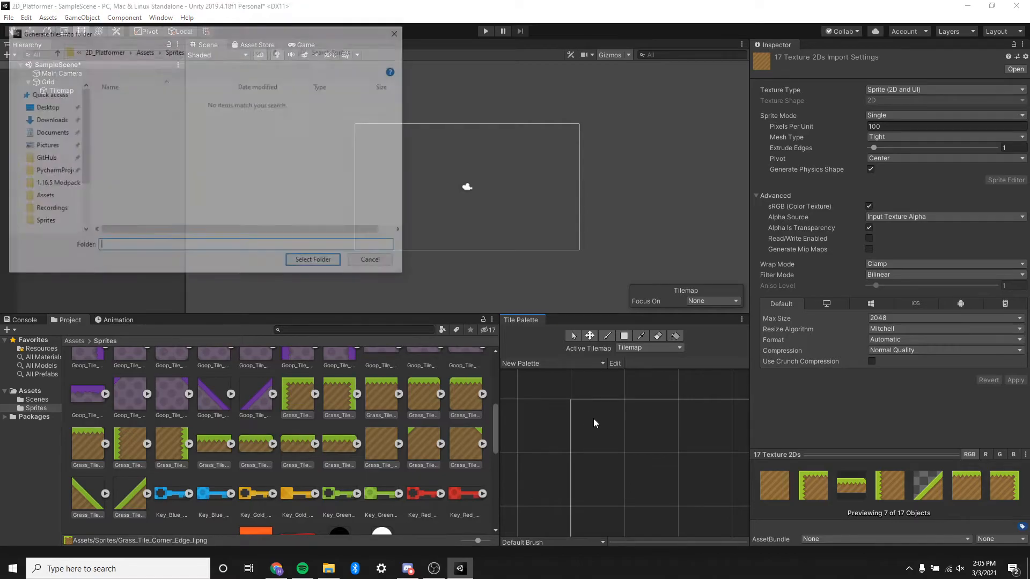
pyautogui.click(316, 262)
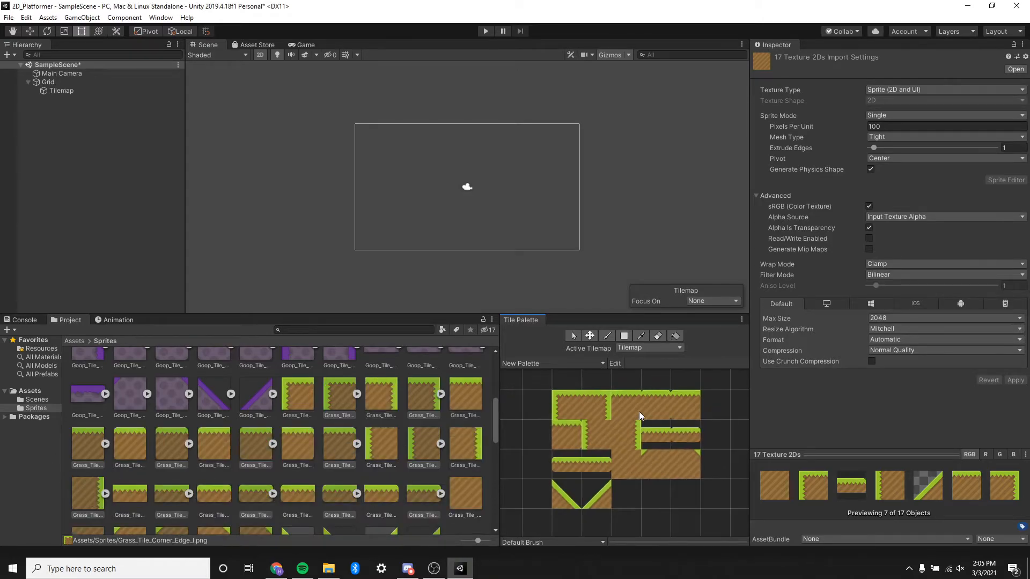
# Select the Tilemap and try the top-left grass corner tile in the scene to compare its size with the grid cells.
pyautogui.click(90, 89)
pyautogui.scroll(3, 447, 222)
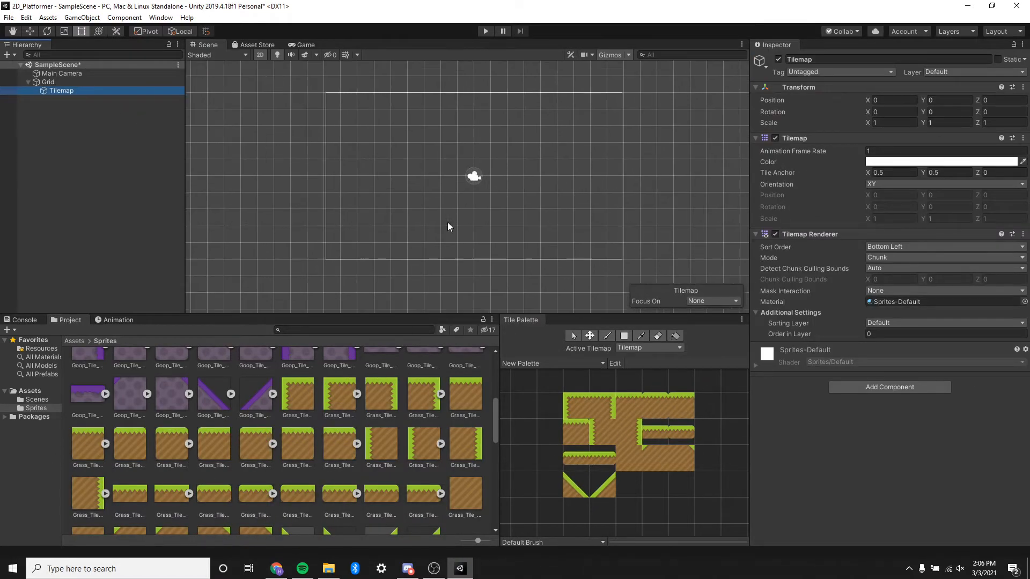
pyautogui.moveTo(427, 198); pyautogui.dragTo(391, 207, button='middle')
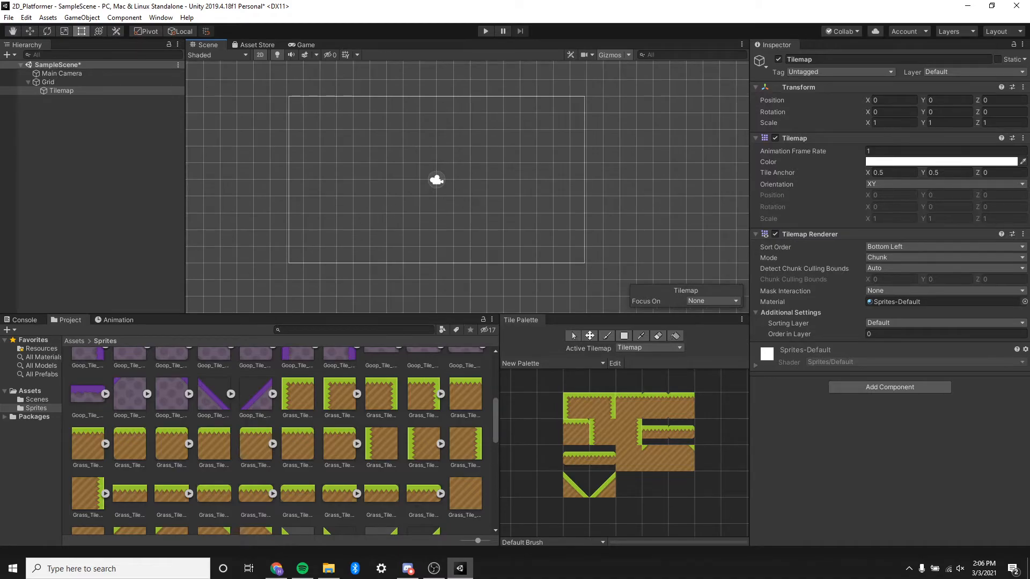
pyautogui.scroll(2, 416, 229)
pyautogui.moveTo(429, 234); pyautogui.dragTo(455, 259, button='middle')
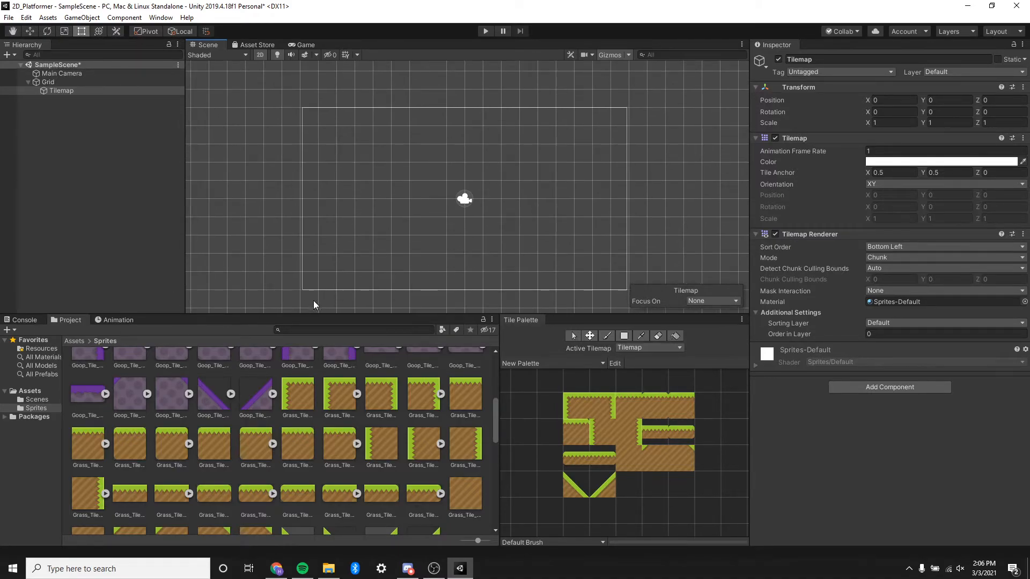
pyautogui.moveTo(429, 216); pyautogui.dragTo(410, 208, button='middle')
pyautogui.scroll(1, 551, 298)
pyautogui.click(578, 405)
pyautogui.click(339, 197)
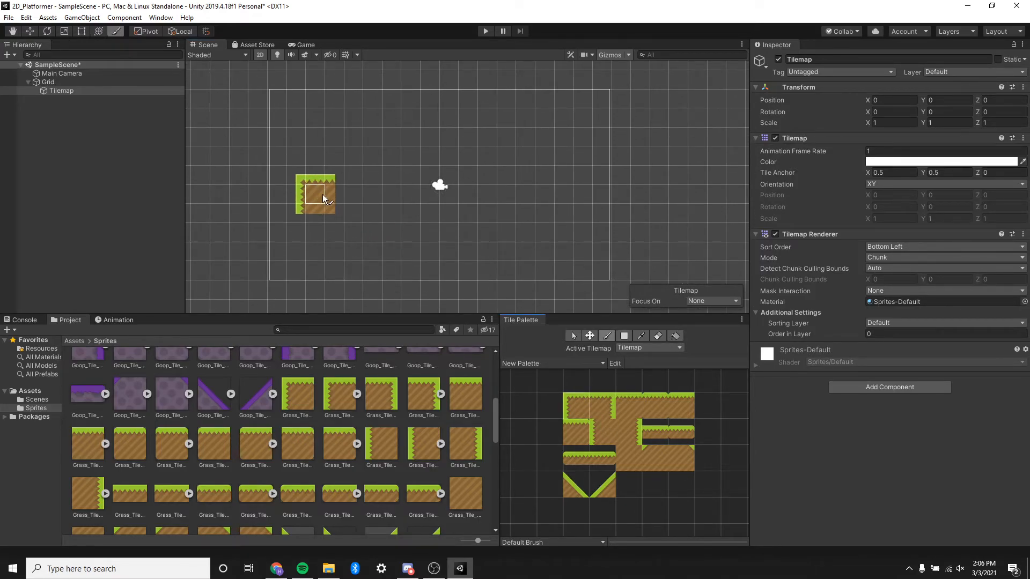
pyautogui.scroll(1, 373, 218)
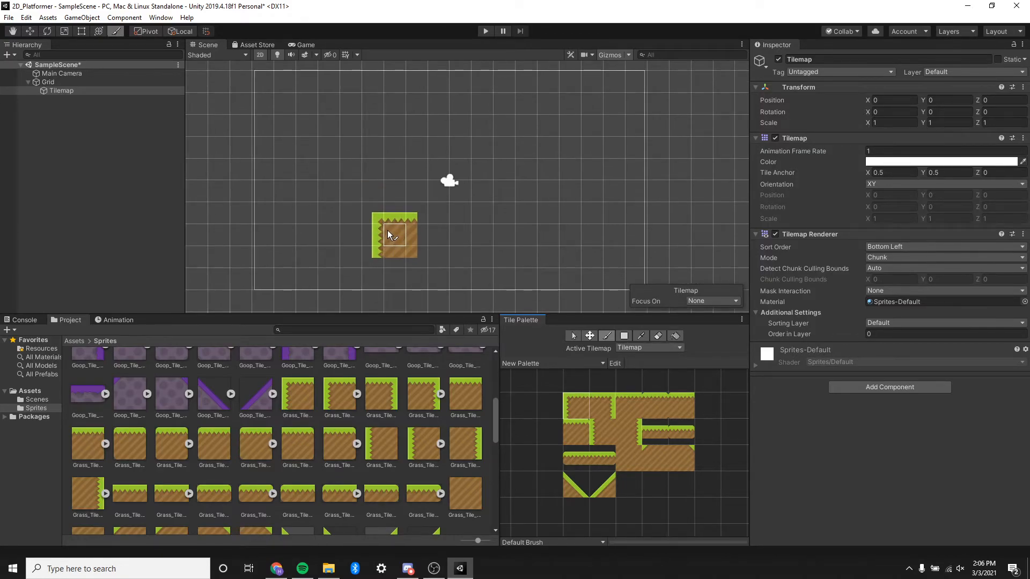
# Inspect the Grass_Tile_Corner_Edge_l texture's import settings and pixel size, and the matching tile asset.
pyautogui.click(340, 391)
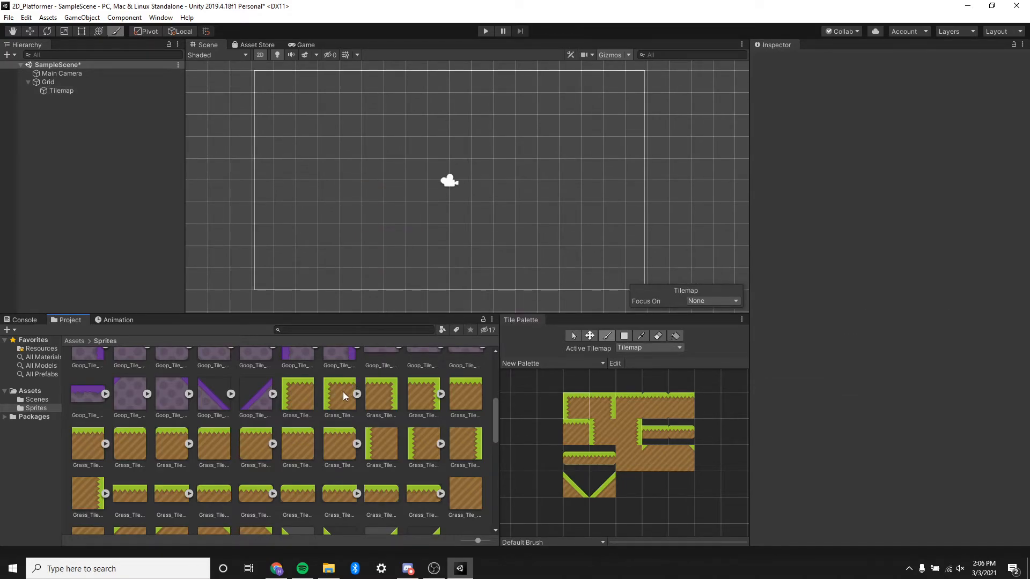
pyautogui.click(357, 394)
pyautogui.click(357, 393)
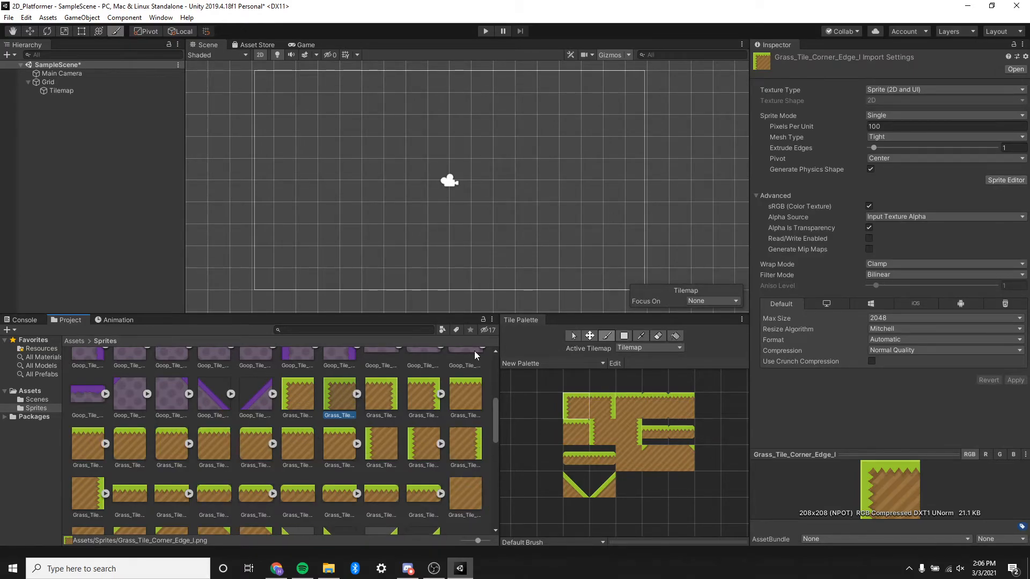
pyautogui.click(297, 401)
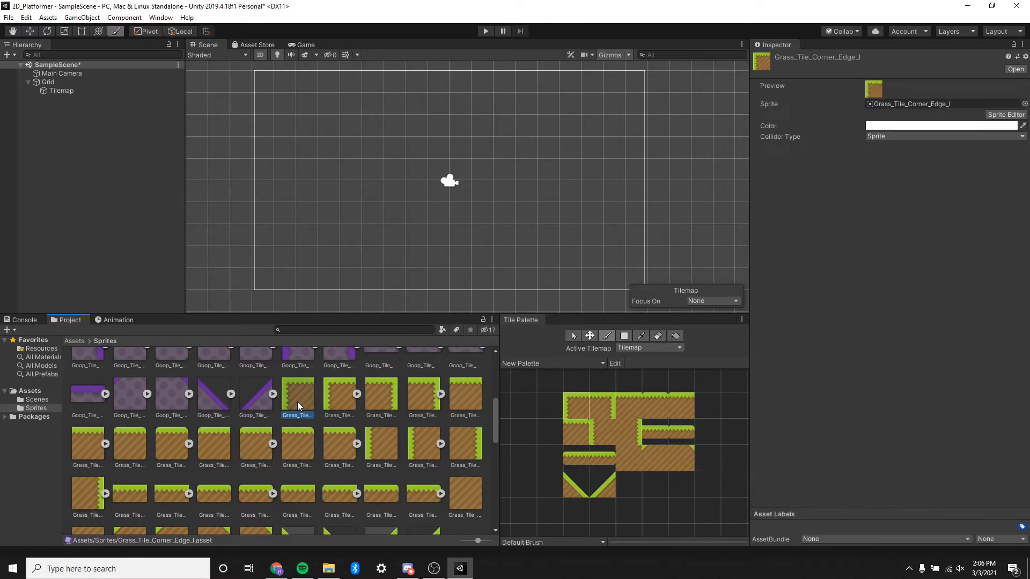
# Select all the Grass_Tile textures without their tile assets, set their Pixels Per Unit to 208 and apply the change.
pyautogui.click(333, 396)
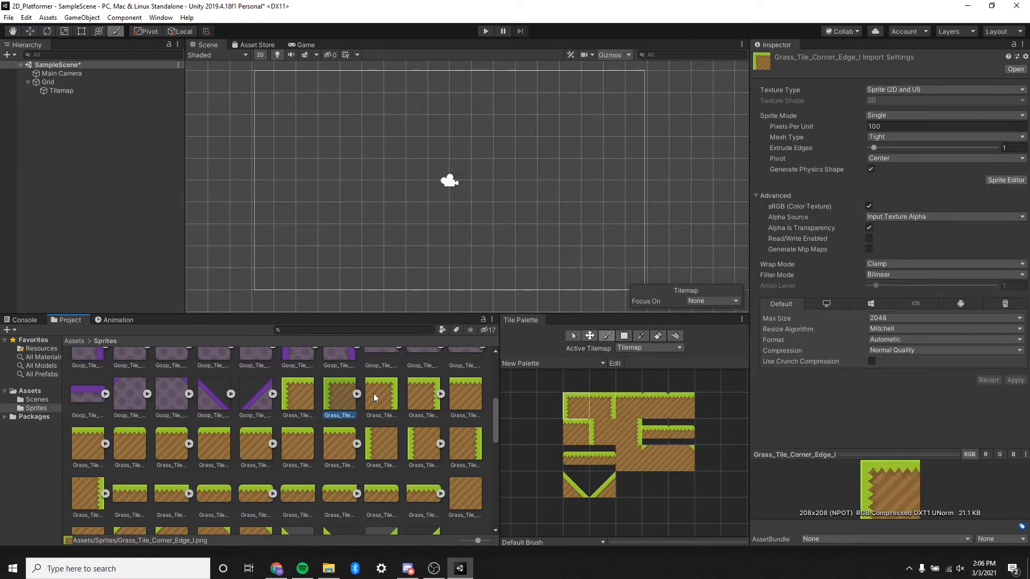
pyautogui.keyDown('ctrl'); pyautogui.click(424, 396); pyautogui.keyUp('ctrl')
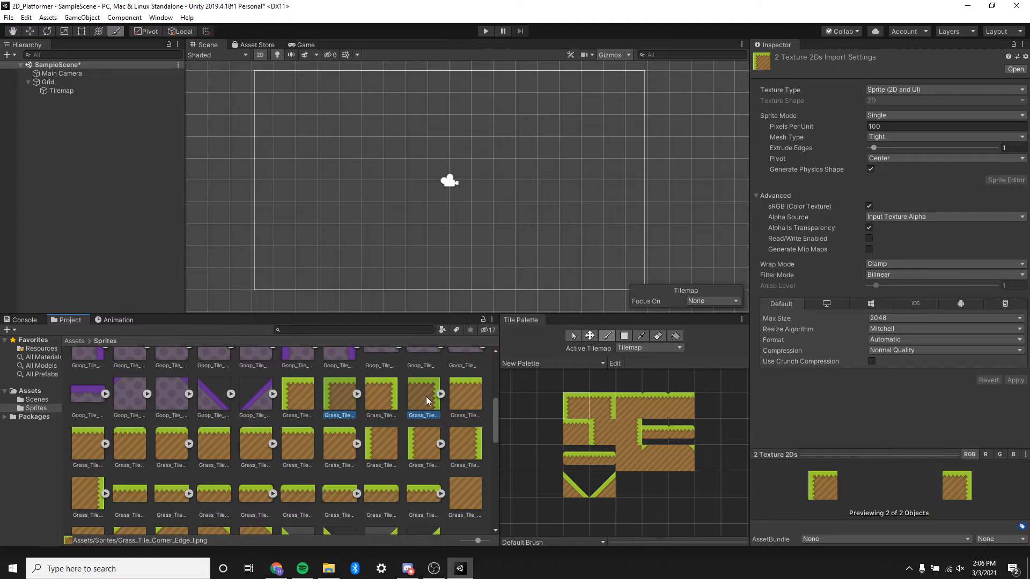
pyautogui.keyDown('ctrl'); pyautogui.click(169, 441); pyautogui.keyUp('ctrl')
pyautogui.keyDown('ctrl'); pyautogui.click(250, 440); pyautogui.keyUp('ctrl')
pyautogui.keyDown('ctrl'); pyautogui.click(335, 442); pyautogui.keyUp('ctrl')
pyautogui.keyDown('ctrl'); pyautogui.click(425, 447); pyautogui.keyUp('ctrl')
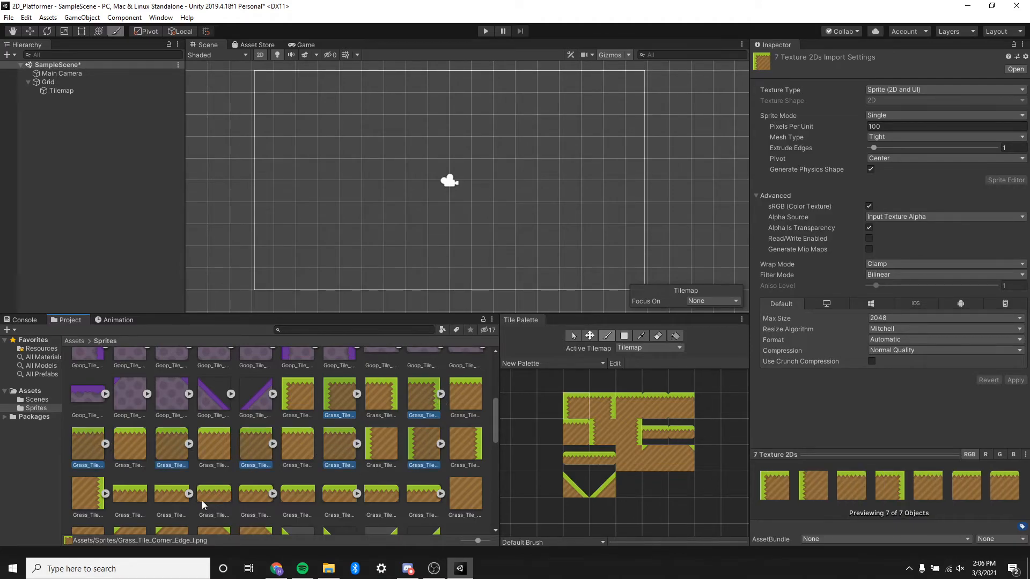
pyautogui.keyDown('ctrl'); pyautogui.click(172, 494); pyautogui.keyUp('ctrl')
pyautogui.keyDown('ctrl'); pyautogui.click(255, 493); pyautogui.keyUp('ctrl')
pyautogui.keyDown('ctrl'); pyautogui.click(339, 494); pyautogui.keyUp('ctrl')
pyautogui.keyDown('ctrl'); pyautogui.click(423, 493); pyautogui.keyUp('ctrl')
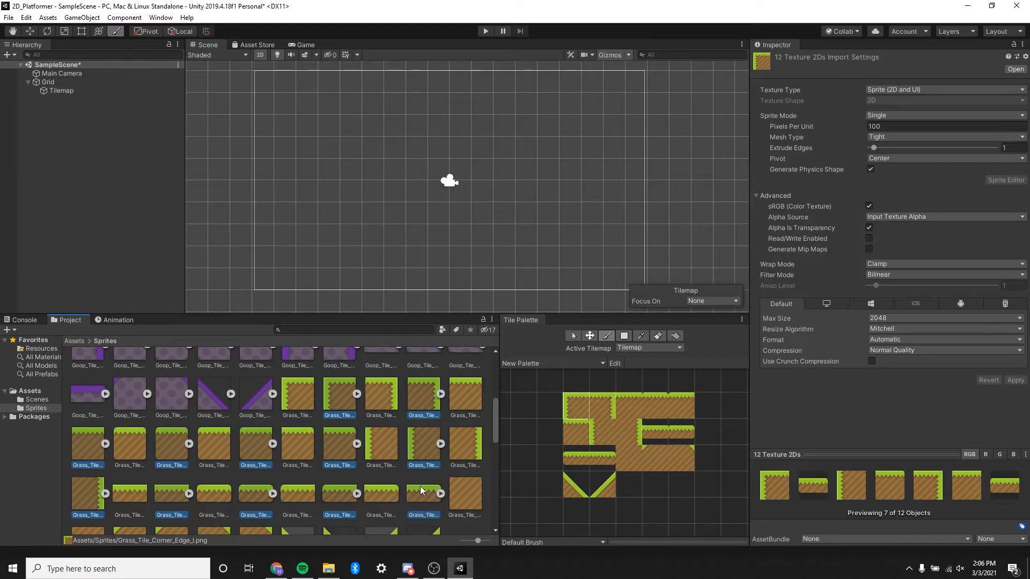
pyautogui.scroll(-1, 302, 403)
pyautogui.keyDown('ctrl'); pyautogui.click(88, 483); pyautogui.keyUp('ctrl')
pyautogui.keyDown('ctrl'); pyautogui.click(172, 483); pyautogui.keyUp('ctrl')
pyautogui.keyDown('ctrl'); pyautogui.click(255, 483); pyautogui.keyUp('ctrl')
pyautogui.keyDown('ctrl'); pyautogui.click(339, 483); pyautogui.keyUp('ctrl')
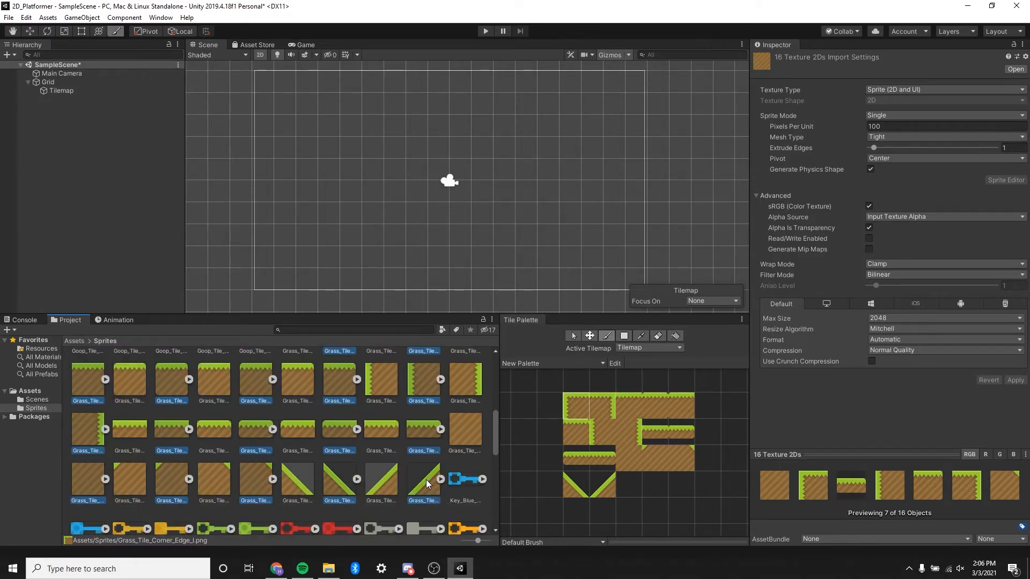
pyautogui.keyDown('ctrl'); pyautogui.click(424, 483); pyautogui.keyUp('ctrl')
pyautogui.scroll(1, 424, 482)
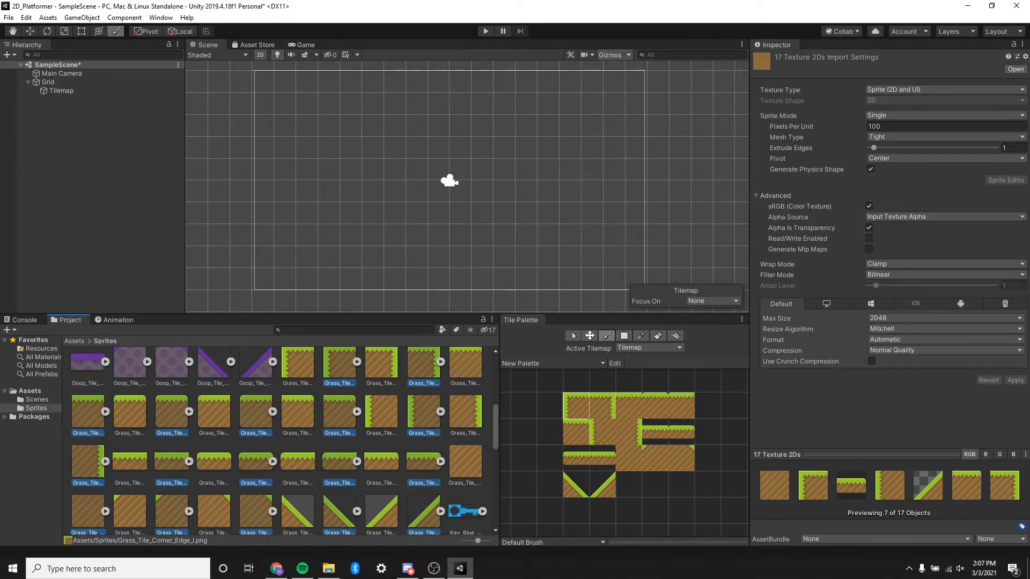
pyautogui.click(885, 125)
pyautogui.write('208')
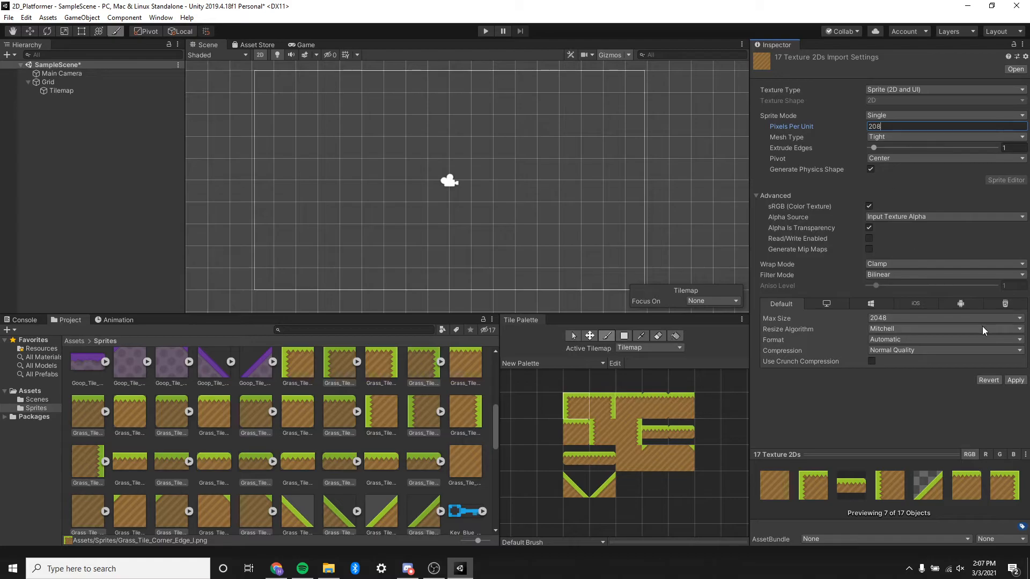
pyautogui.click(1014, 381)
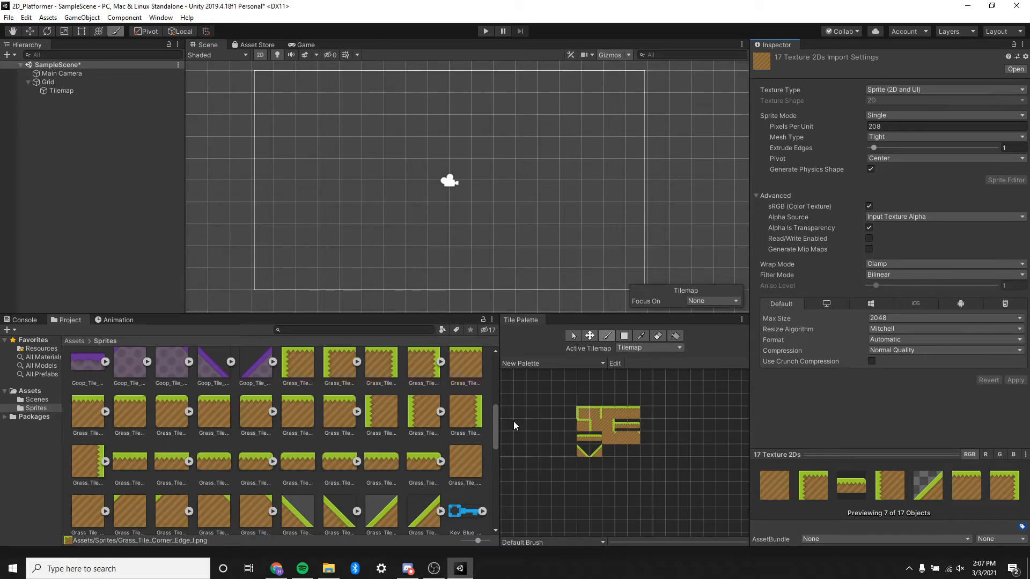
# Paint a winding trail of left-edge grass tiles with the brush, plus a filled 7-by-7 box of them beside it.
pyautogui.scroll(5, 609, 438)
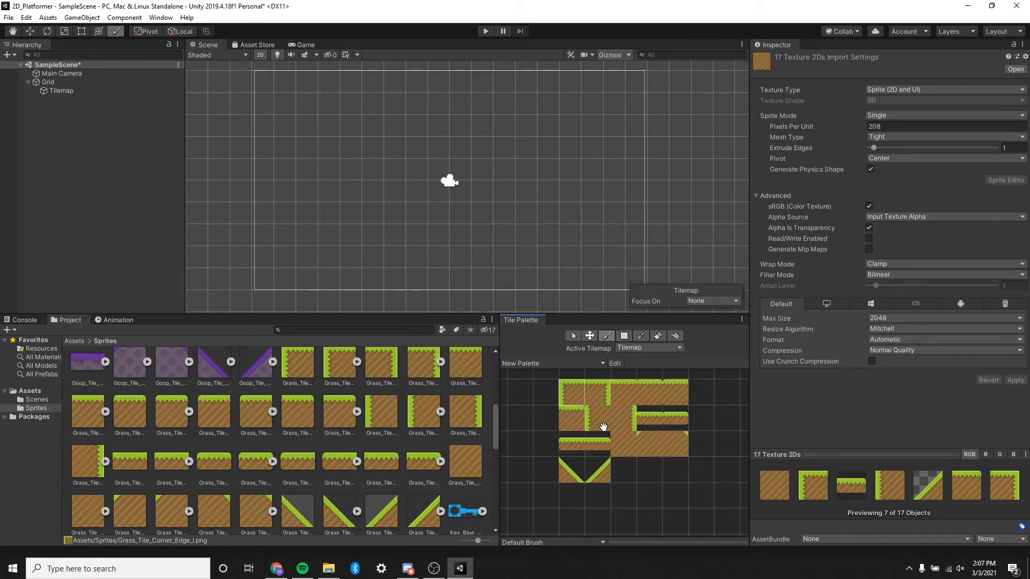
pyautogui.scroll(3, 616, 437)
pyautogui.moveTo(617, 434)
pyautogui.mouseDown(button='middle')
pyautogui.moveTo(619, 449)
pyautogui.moveTo(628, 436)
pyautogui.mouseUp(button='middle')
pyautogui.scroll(-2, 620, 449)
pyautogui.scroll(1, 629, 426)
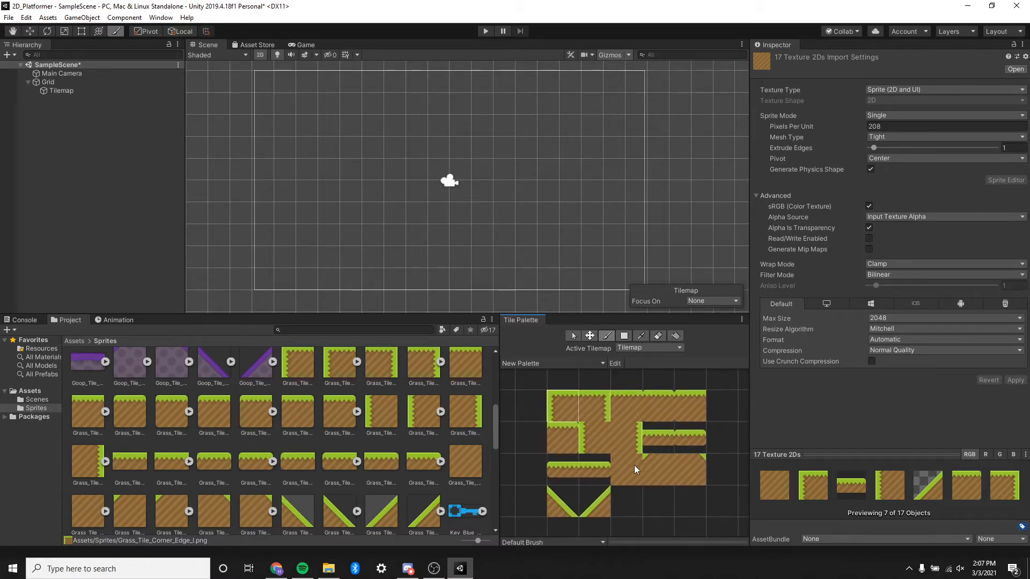
pyautogui.click(608, 338)
pyautogui.click(608, 338)
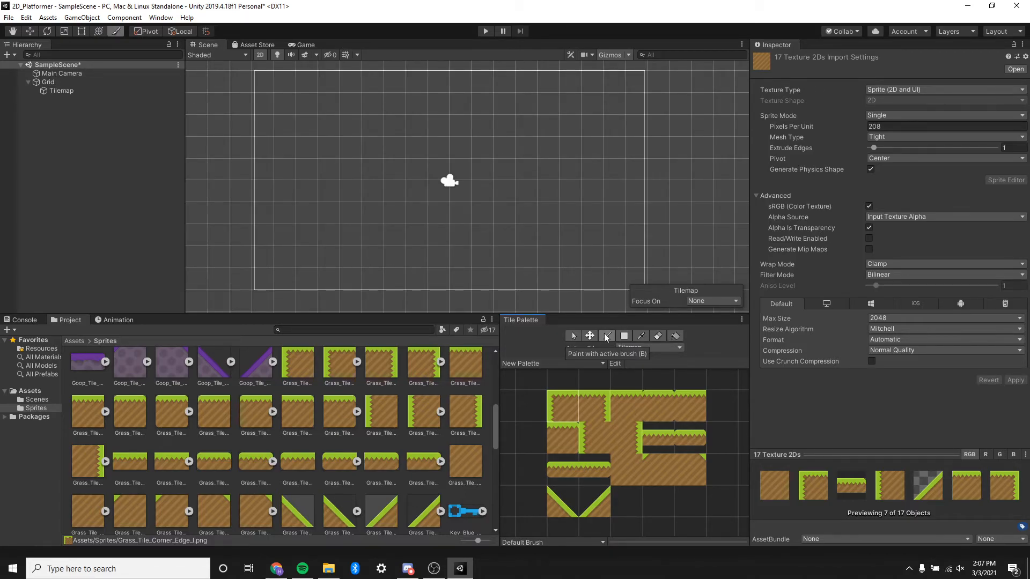
pyautogui.click(604, 432)
pyautogui.moveTo(300, 179)
pyautogui.mouseDown()
pyautogui.moveTo(336, 156)
pyautogui.moveTo(460, 172)
pyautogui.moveTo(432, 217)
pyautogui.moveTo(347, 215)
pyautogui.moveTo(319, 248)
pyautogui.moveTo(413, 263)
pyautogui.mouseUp()
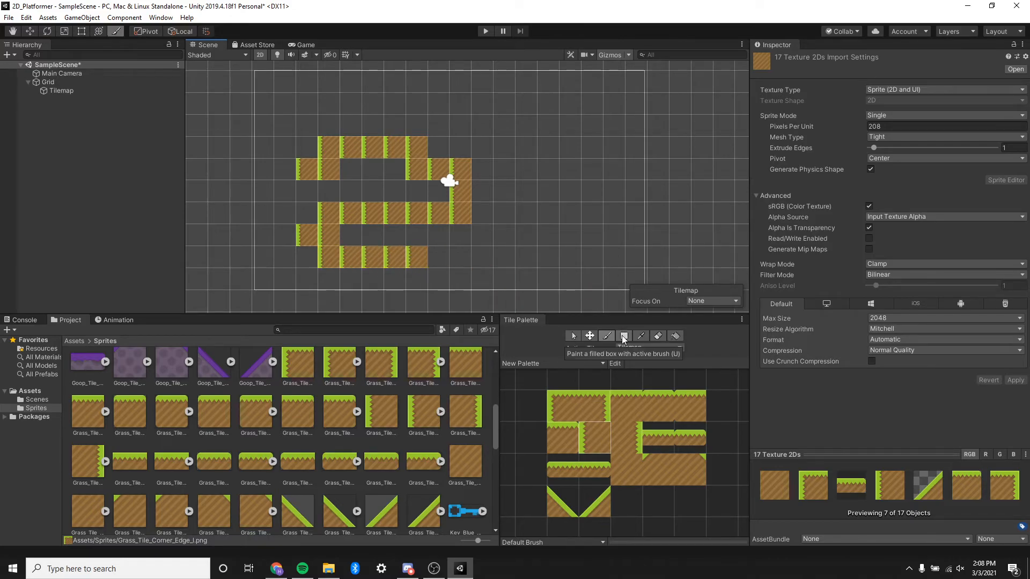
pyautogui.click(624, 337)
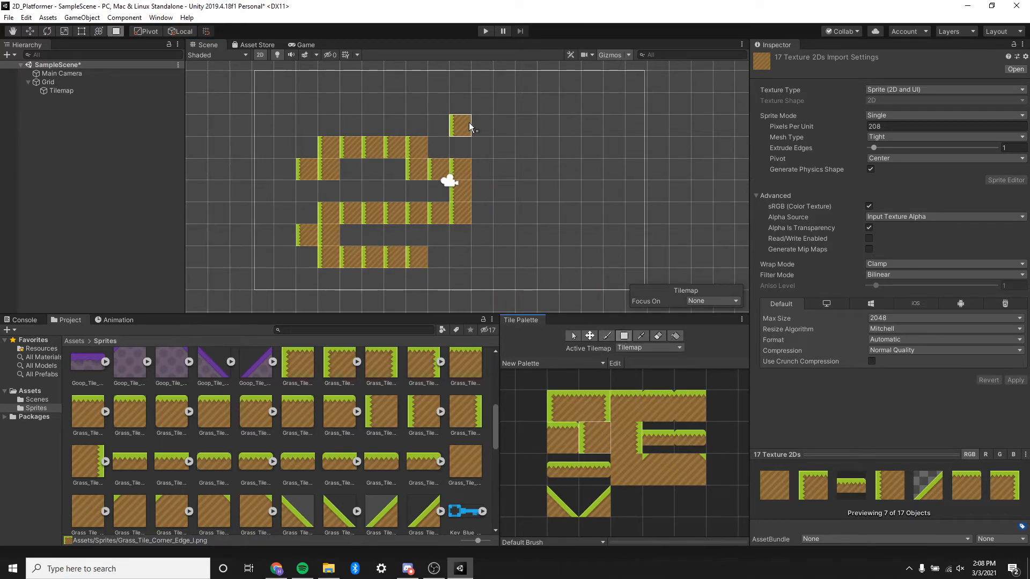
pyautogui.moveTo(475, 124); pyautogui.dragTo(611, 249)
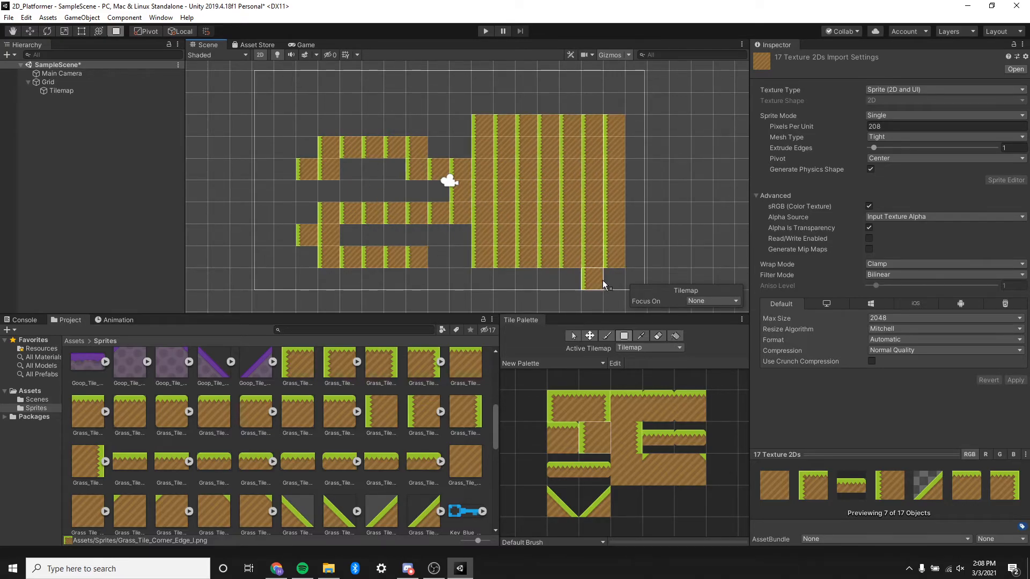
# Erase some of the tiles in the filled box with the eraser.
pyautogui.click(658, 336)
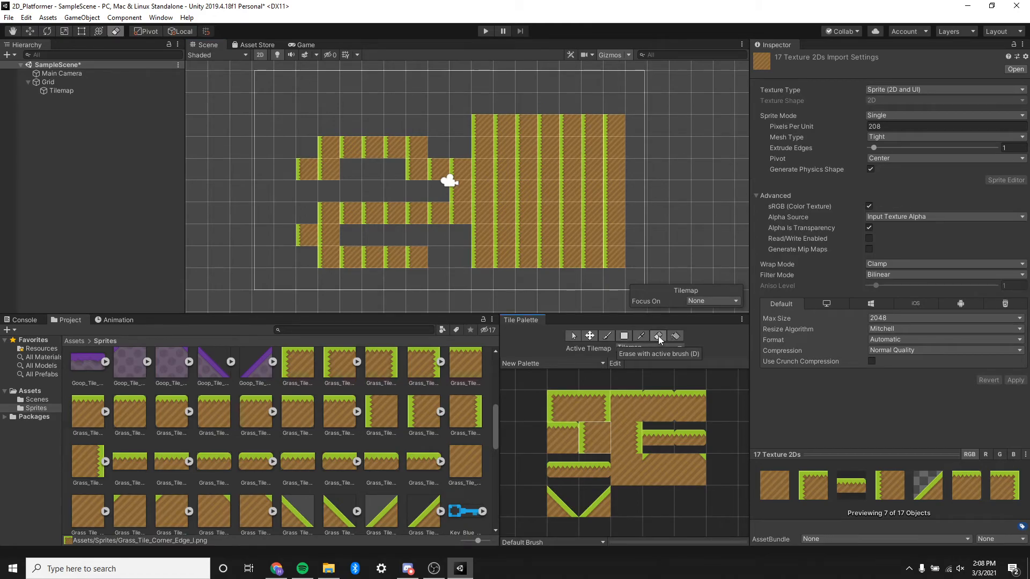
pyautogui.click(484, 126)
pyautogui.moveTo(496, 126)
pyautogui.mouseDown()
pyautogui.moveTo(571, 111)
pyautogui.moveTo(613, 136)
pyautogui.moveTo(587, 136)
pyautogui.moveTo(520, 265)
pyautogui.mouseUp()
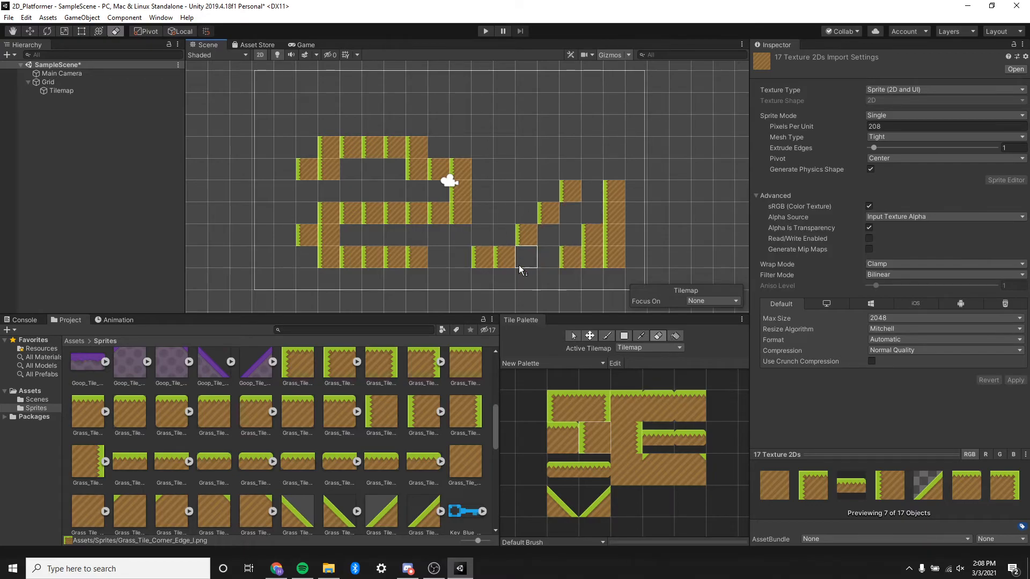
# Undo the erasing, the filled box and the painted trail, redo the painting once, and undo it again to clear the tilemap.
pyautogui.hotkey('ctrl', 'z')
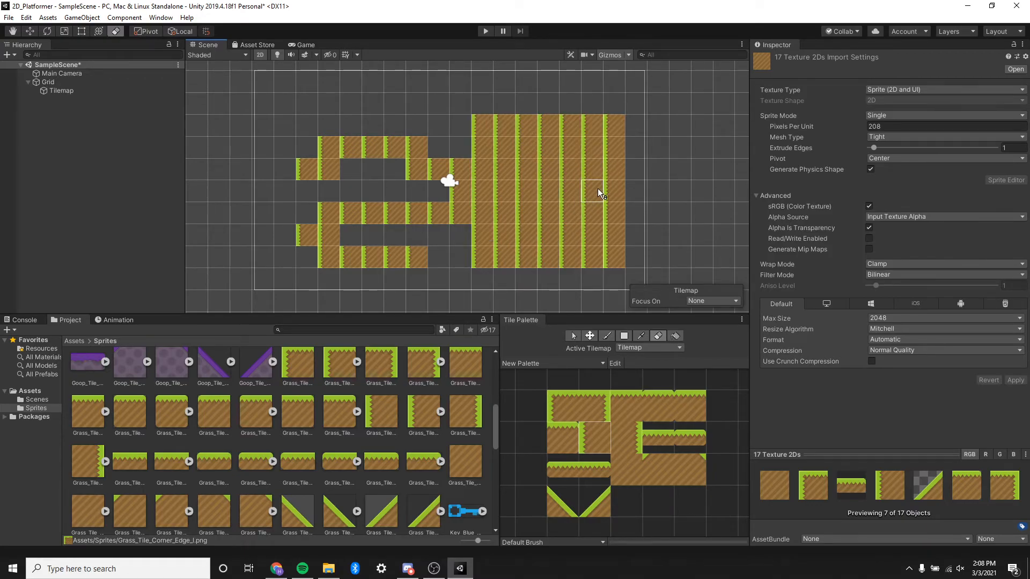
pyautogui.hotkey('ctrl', 'z')
pyautogui.hotkey('ctrl', 'z')
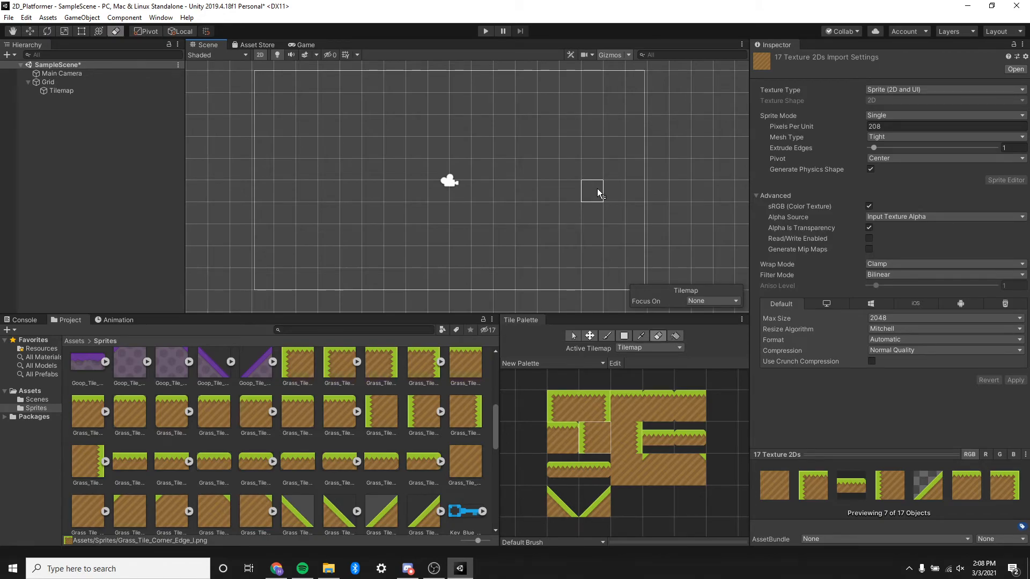
pyautogui.hotkey('ctrl', 'y')
pyautogui.hotkey('ctrl', 'y')
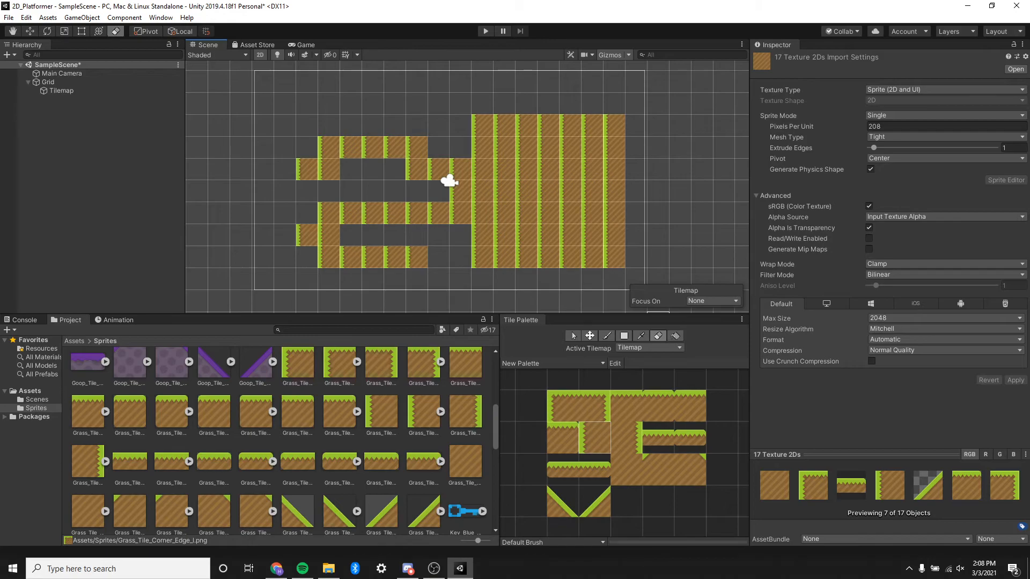
pyautogui.hotkey('ctrl', 'z')
pyautogui.hotkey('ctrl', 'z')
# Place a top-left grass corner tile near the lower left of the camera frame and paint two left-edge tiles below it.
pyautogui.scroll(4, 375, 231)
pyautogui.moveTo(375, 231); pyautogui.dragTo(453, 221, button='middle')
pyautogui.click(563, 406)
pyautogui.moveTo(379, 253)
pyautogui.mouseDown(button='middle')
pyautogui.moveTo(426, 225)
pyautogui.moveTo(390, 239)
pyautogui.mouseUp(button='middle')
pyautogui.click(359, 215)
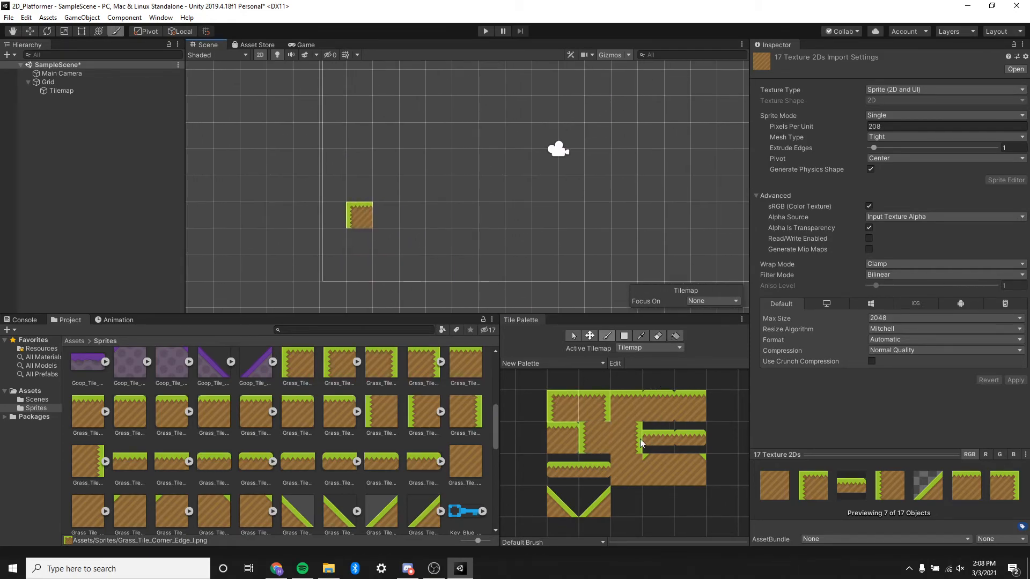
pyautogui.click(595, 437)
pyautogui.moveTo(361, 241); pyautogui.dragTo(360, 269)
pyautogui.moveTo(505, 273)
pyautogui.mouseDown(button='middle')
pyautogui.moveTo(365, 253)
pyautogui.moveTo(524, 303)
pyautogui.mouseUp(button='middle')
pyautogui.scroll(3, 417, 257)
# Paint a flat row of ten grass-top tiles from the corner tile and extend the left wall down by one left-edge tile.
pyautogui.click(563, 434)
pyautogui.click(661, 411)
pyautogui.click(626, 406)
pyautogui.moveTo(401, 246); pyautogui.dragTo(647, 245)
pyautogui.scroll(-2, 462, 205)
pyautogui.moveTo(661, 247)
pyautogui.mouseDown(button='middle')
pyautogui.moveTo(462, 205)
pyautogui.moveTo(602, 163)
pyautogui.mouseUp(button='middle')
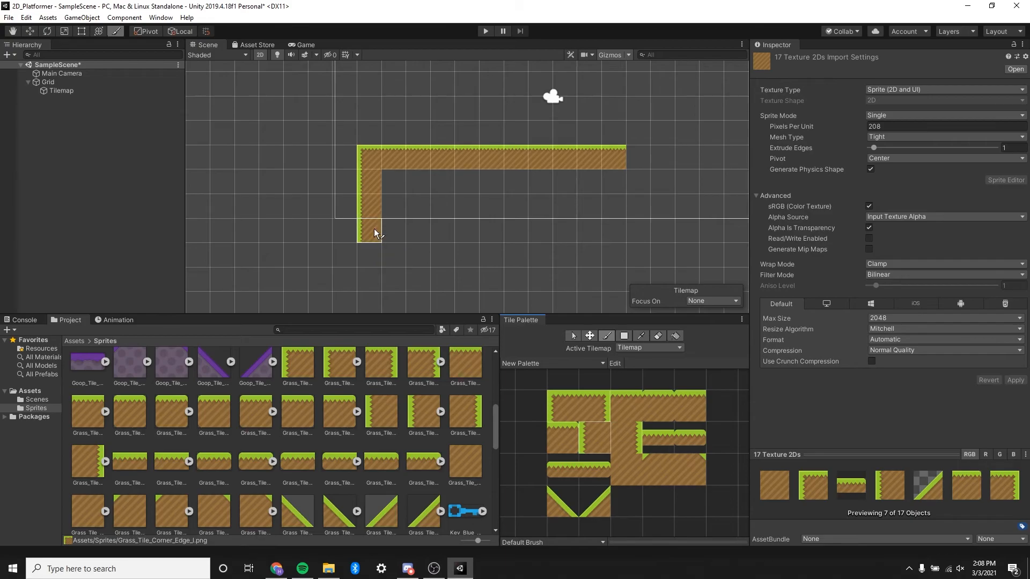
pyautogui.click(576, 416)
pyautogui.click(626, 416)
pyautogui.click(599, 437)
pyautogui.click(369, 236)
# Build an upward slope of three diagonal grass tiles from the far end of the flat row.
pyautogui.moveTo(635, 258)
pyautogui.mouseDown(button='middle')
pyautogui.moveTo(568, 301)
pyautogui.moveTo(590, 304)
pyautogui.mouseUp(button='middle')
pyautogui.click(594, 502)
pyautogui.click(540, 222)
pyautogui.moveTo(539, 223); pyautogui.dragTo(461, 244, button='middle')
pyautogui.click(484, 217)
pyautogui.click(507, 204)
# Paint a three-tile grass plateau from the top of the slope and place inner-corner tiles directly beneath the slope tiles.
pyautogui.click(626, 406)
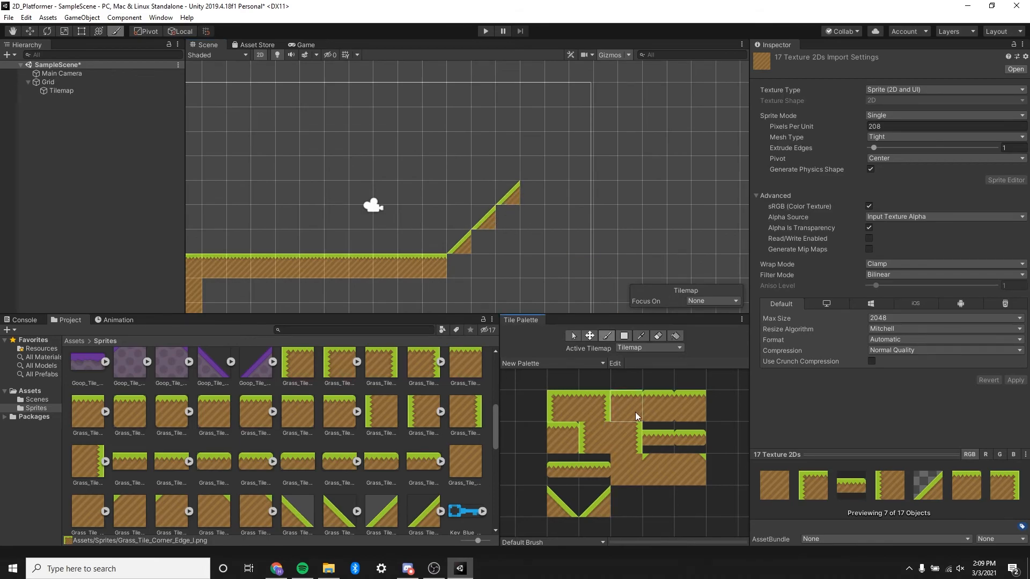
pyautogui.moveTo(532, 196); pyautogui.dragTo(581, 197)
pyautogui.moveTo(582, 293); pyautogui.dragTo(575, 253, button='middle')
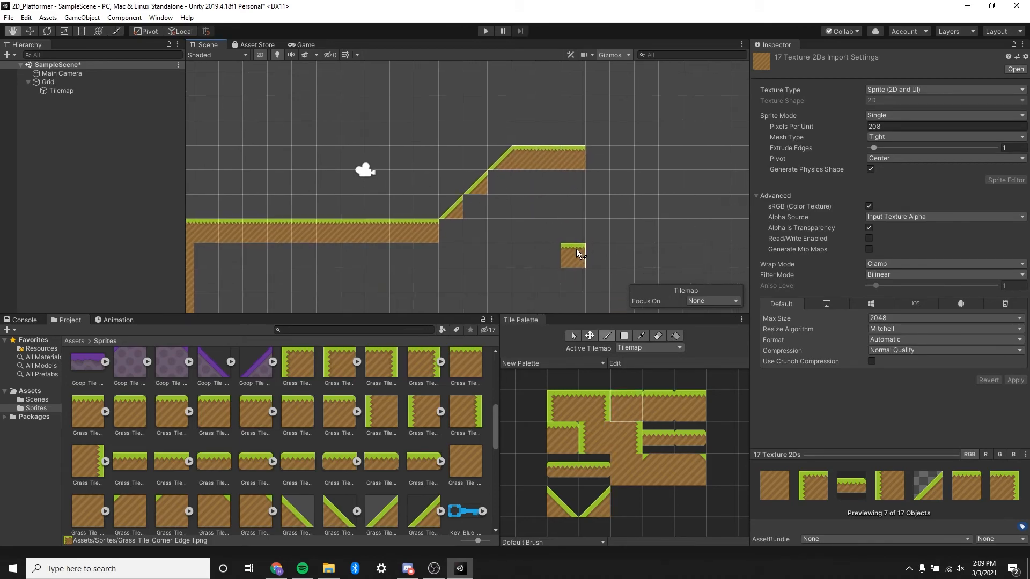
pyautogui.click(659, 470)
pyautogui.moveTo(508, 182); pyautogui.dragTo(451, 226)
# Paint a wall of six right-edge grass tiles down from the end of the plateau.
pyautogui.click(597, 438)
pyautogui.click(633, 464)
pyautogui.click(624, 436)
pyautogui.moveTo(575, 178); pyautogui.dragTo(580, 300)
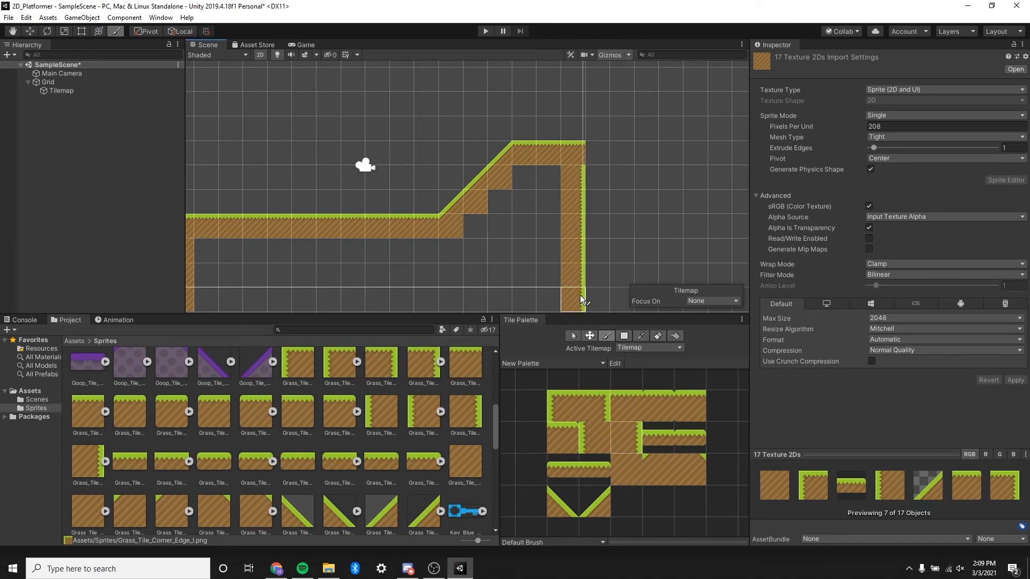
pyautogui.moveTo(581, 301); pyautogui.dragTo(603, 248, button='middle')
# Fill the hollow interior of the terrain outline with plain dirt tiles using the filled box brush.
pyautogui.click(616, 466)
pyautogui.click(624, 338)
pyautogui.moveTo(230, 200); pyautogui.dragTo(582, 256)
pyautogui.moveTo(572, 125); pyautogui.dragTo(550, 170)
pyautogui.moveTo(523, 149); pyautogui.dragTo(523, 173)
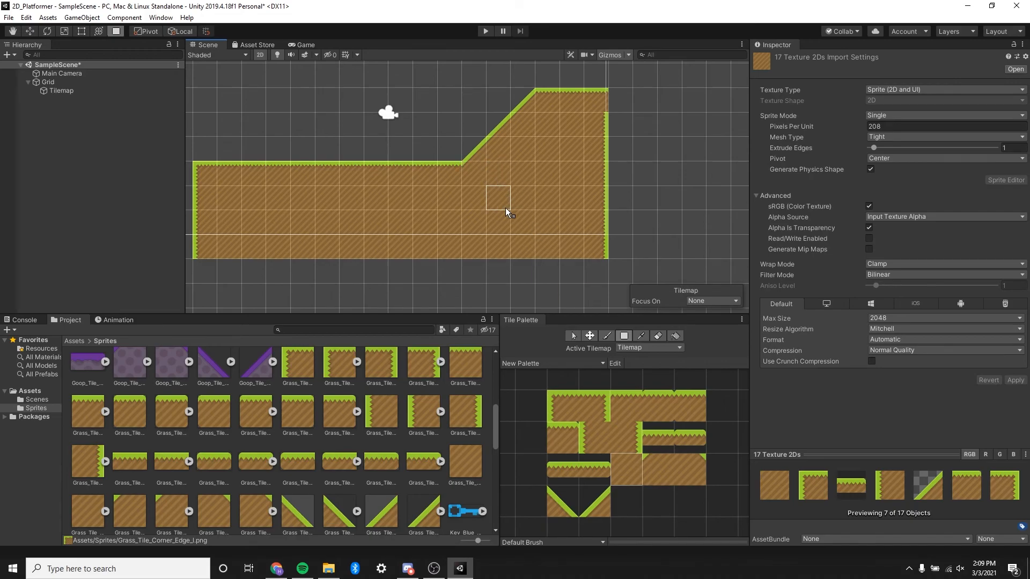
pyautogui.scroll(-5, 506, 208)
pyautogui.moveTo(533, 186); pyautogui.dragTo(590, 213, button='middle')
pyautogui.scroll(6, 636, 184)
pyautogui.moveTo(637, 184); pyautogui.dragTo(569, 236, button='middle')
pyautogui.click(590, 417)
pyautogui.moveTo(333, 239)
pyautogui.mouseDown(button='middle')
pyautogui.moveTo(583, 208)
pyautogui.moveTo(434, 190)
pyautogui.mouseUp(button='middle')
pyautogui.scroll(-10, 437, 194)
pyautogui.scroll(4, 478, 226)
pyautogui.moveTo(478, 226); pyautogui.dragTo(498, 254, button='middle')
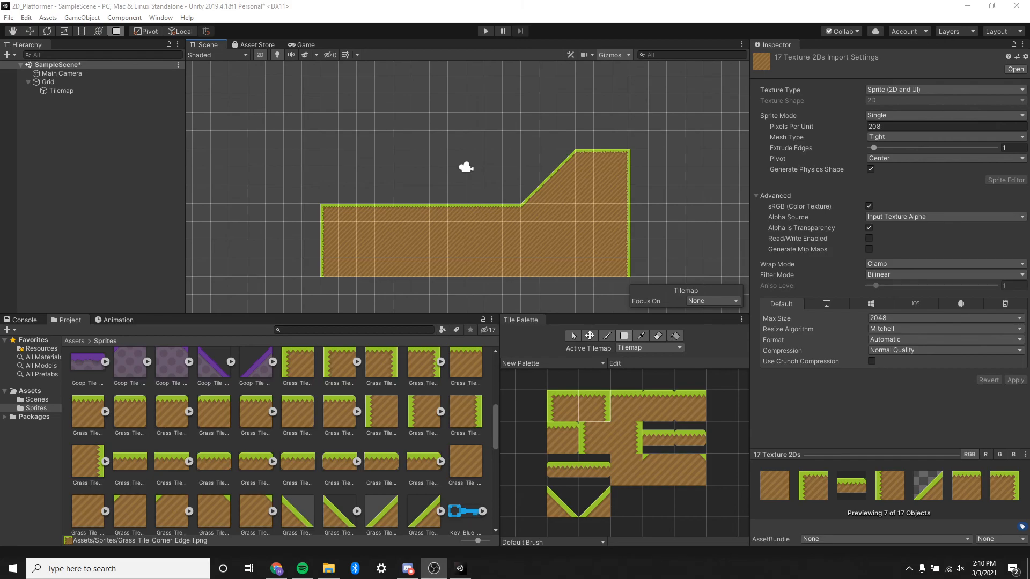
pyautogui.moveTo(490, 172)
pyautogui.mouseDown(button='middle')
pyautogui.moveTo(374, 200)
pyautogui.moveTo(403, 185)
pyautogui.moveTo(440, 202)
pyautogui.mouseUp(button='middle')
pyautogui.scroll(-7, 348, 205)
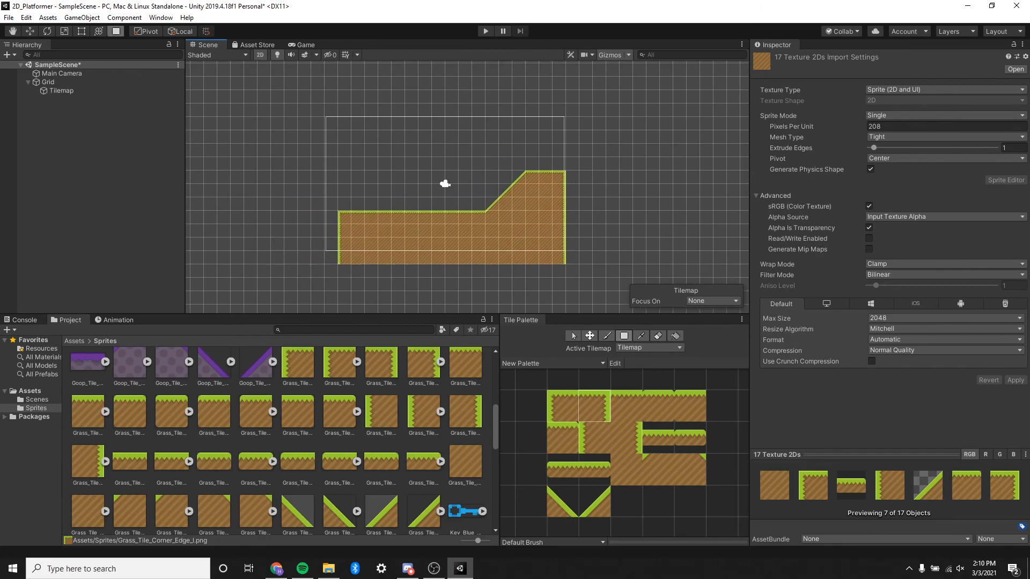